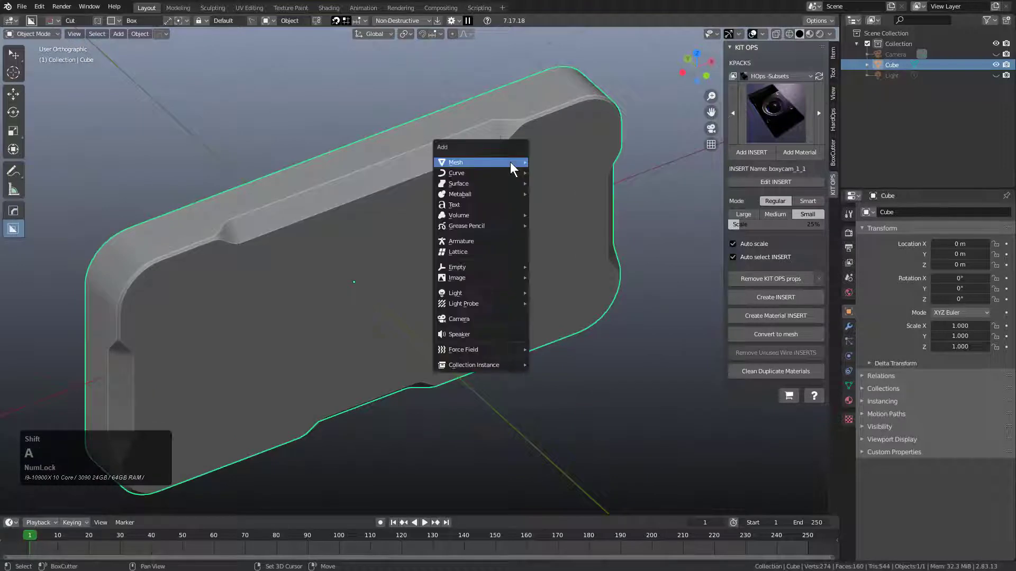
# Step: Add a cube at the 3D cursor on the body's upper corner and scale it to about 0.488
pyautogui.moveTo(513, 164)
pyautogui.click(562, 182)
pyautogui.press('s')
pyautogui.click(499, 168)
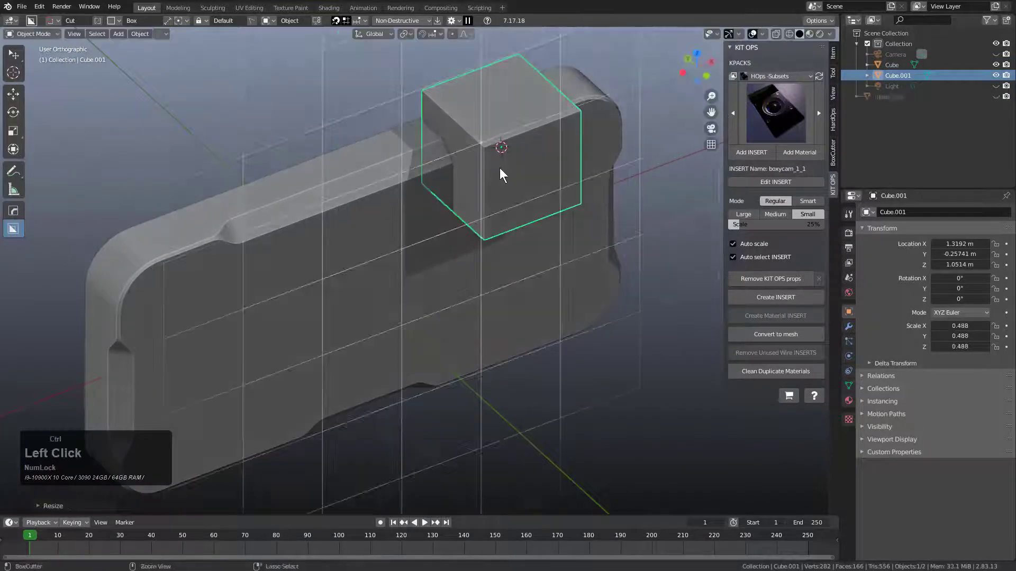
# Step: Examine the Bool Options in the HOps Helper for the setting that parents boolean shapes
pyautogui.press('`')
pyautogui.click(443, 357)
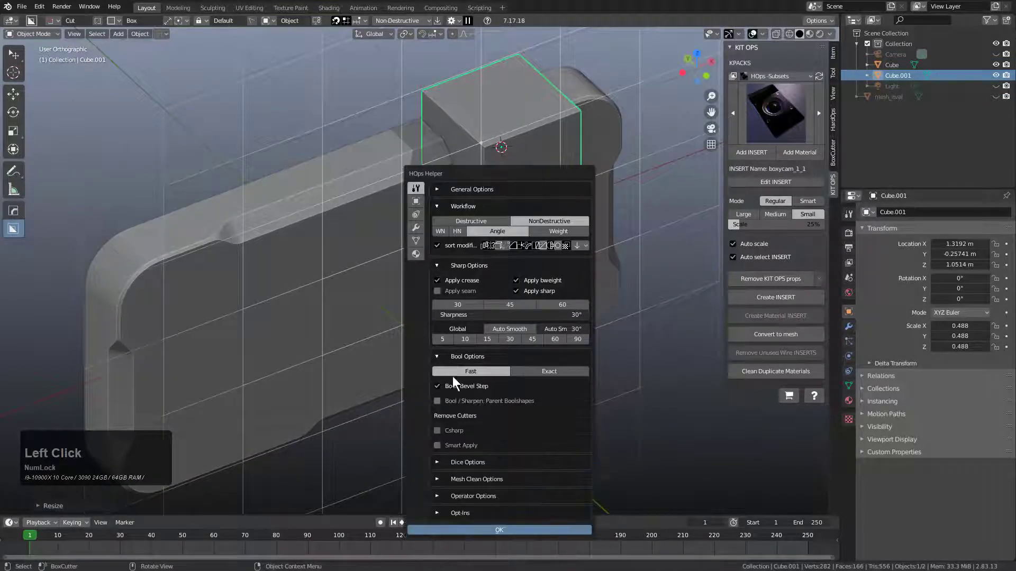
pyautogui.click(516, 116)
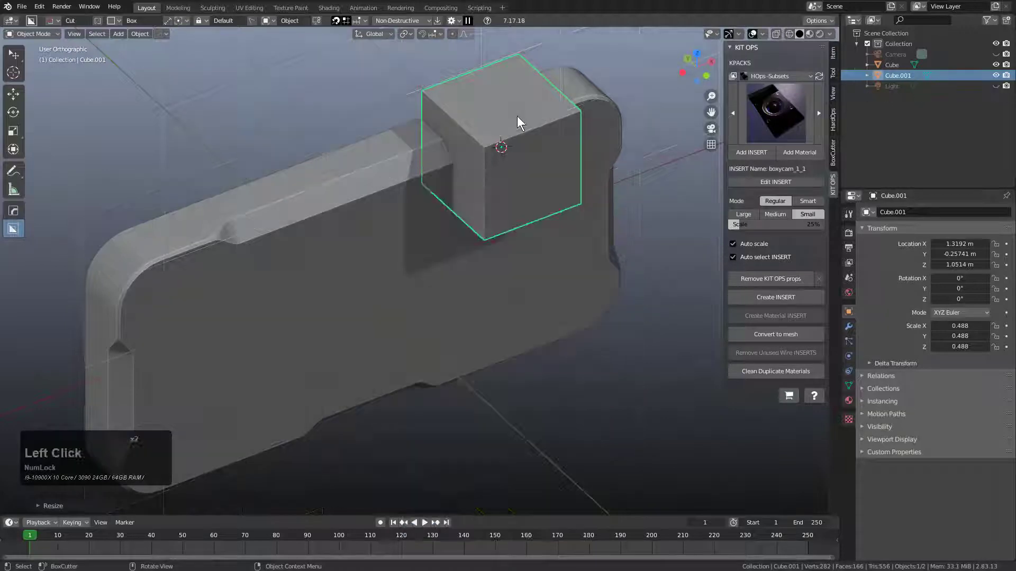
# Step: Cut the new cube out of the body with a HOps Difference boolean and reposition the cutter over the corner
pyautogui.keyDown('shift'); pyautogui.click(374, 227); pyautogui.keyUp('shift')
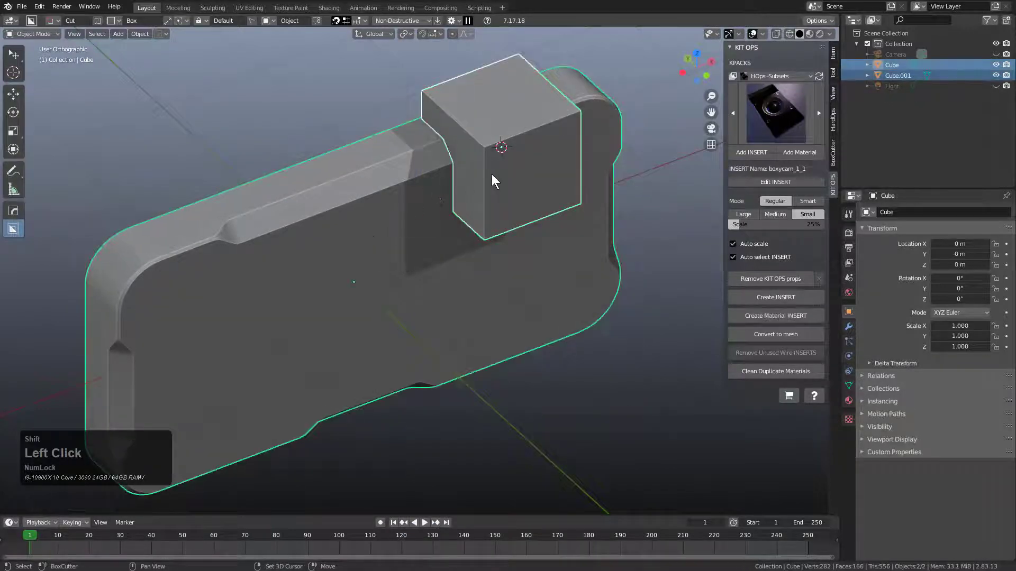
pyautogui.press('q')
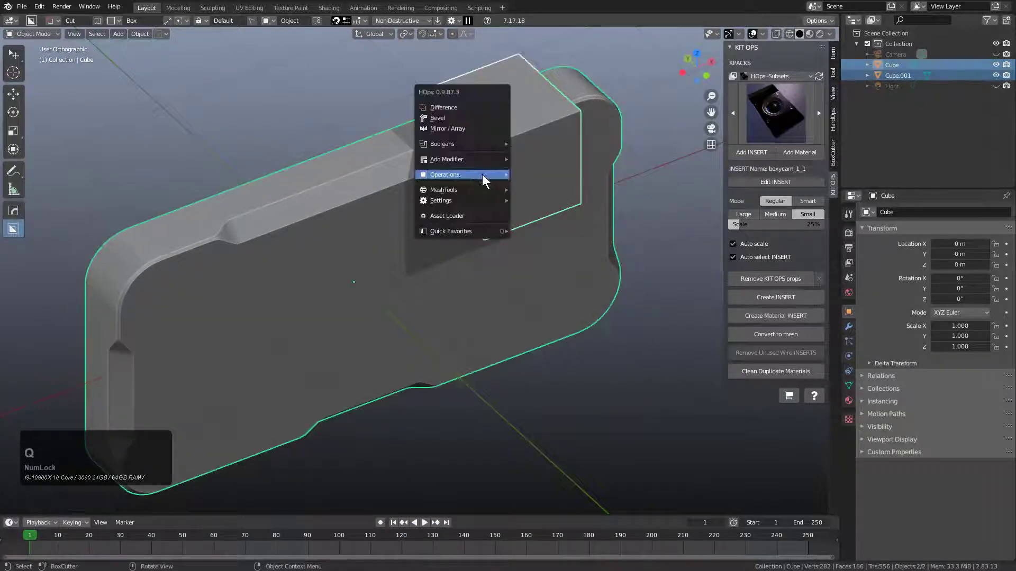
pyautogui.click(465, 107)
pyautogui.moveTo(468, 113); pyautogui.dragTo(503, 204, button='middle')
pyautogui.press('g')
pyautogui.click(531, 168)
# Step: Try rotating the body to check whether the boolean cutter follows, and cancel the rotation
pyautogui.click(396, 229)
pyautogui.scroll(-1, 464, 288)
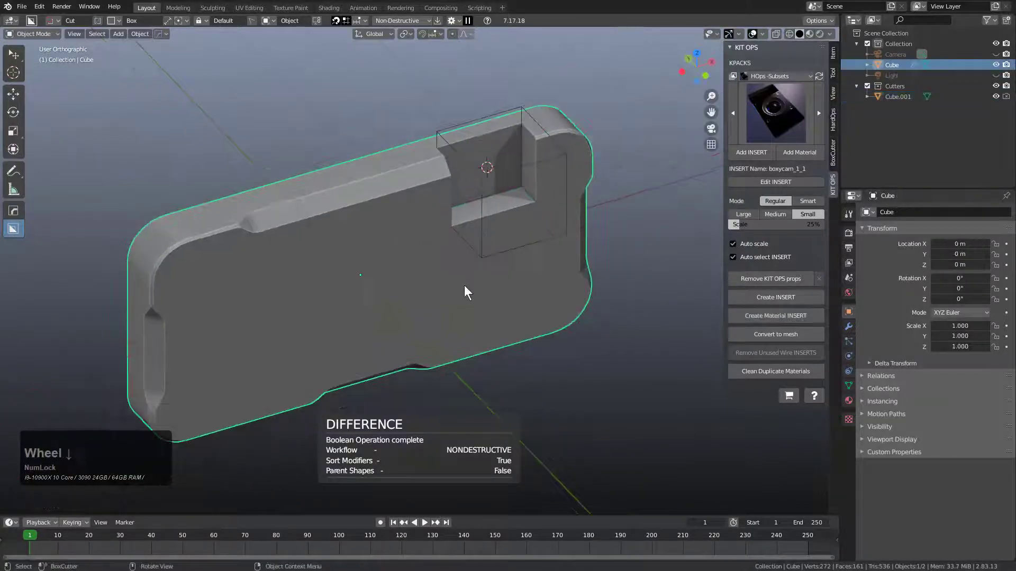
pyautogui.press('r')
pyautogui.rightClick(459, 214)
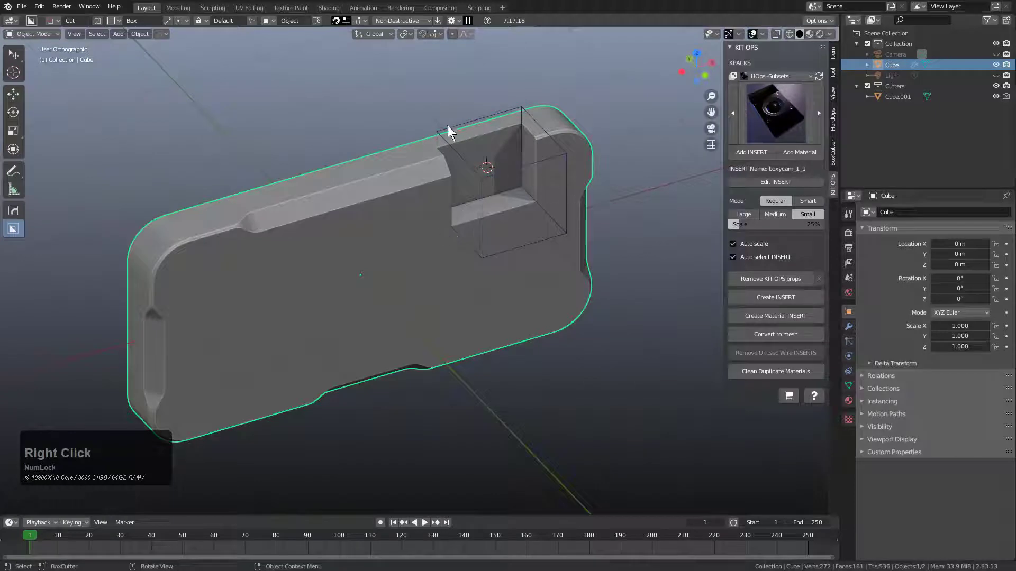
# Step: Run HOps Late Parent on the body to parent its cutters, and check them with a trial rotation that is cancelled
pyautogui.press('q')
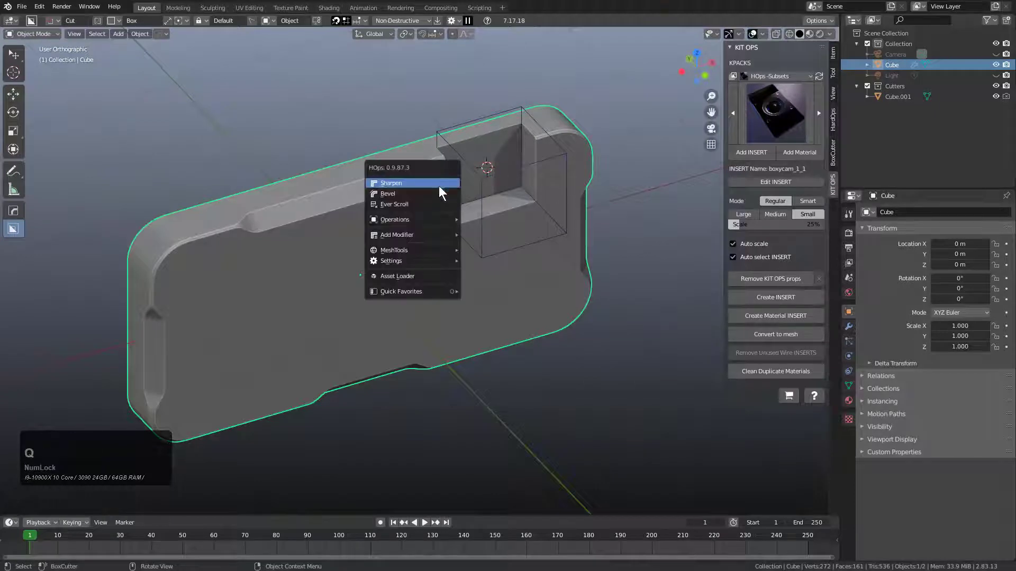
pyautogui.moveTo(423, 218)
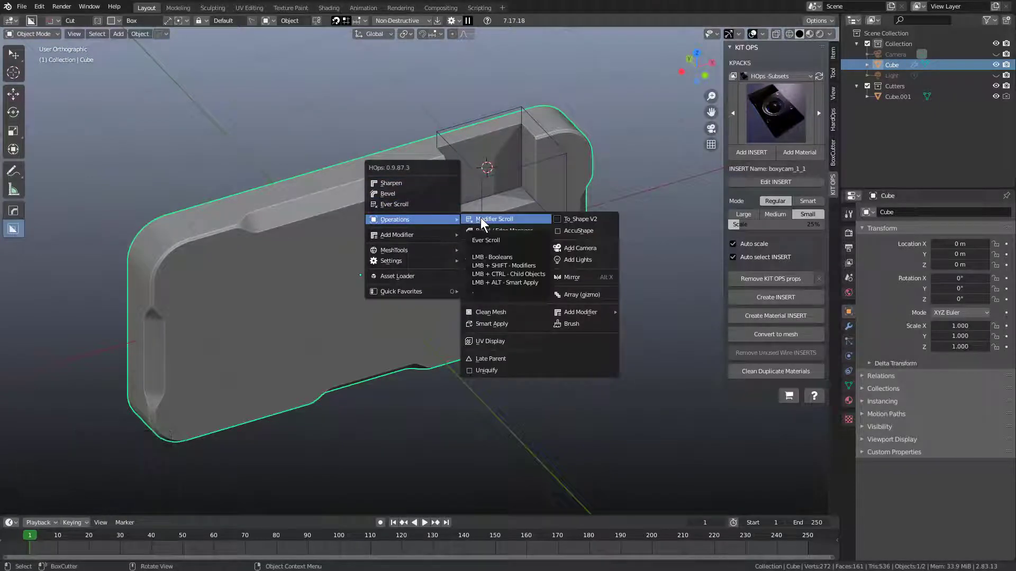
pyautogui.click(503, 360)
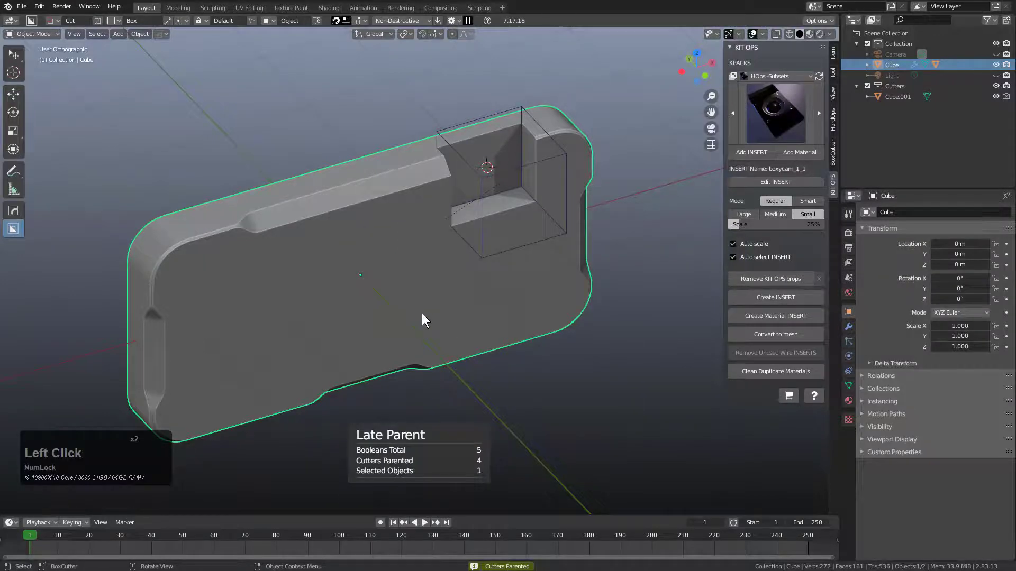
pyautogui.press('r')
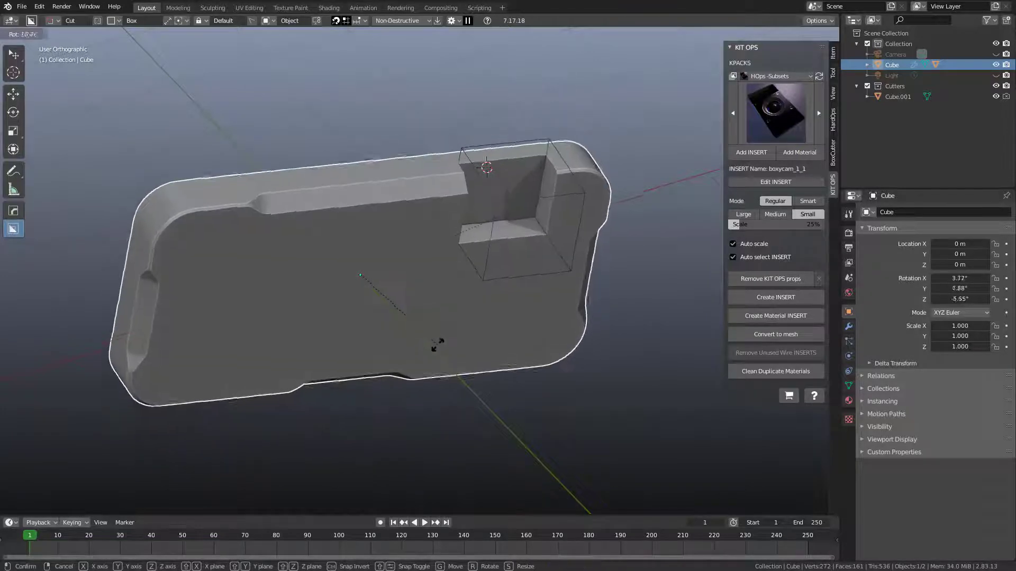
pyautogui.rightClick(454, 431)
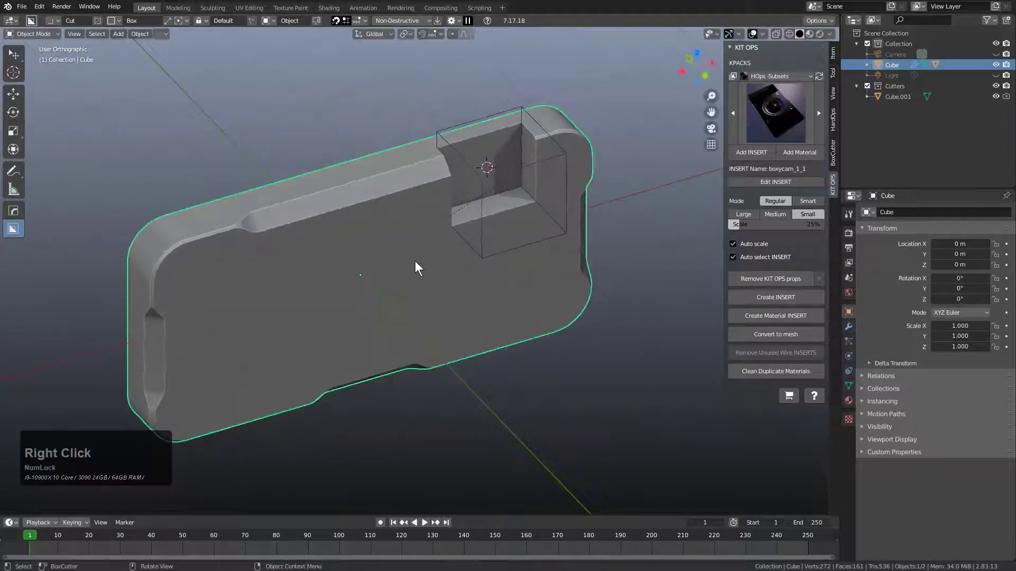
# Step: Place the KIT OPS boxycam_1_1 insert on the body's large face opposite the notch, and test it with a cancelled body rotation
pyautogui.click(750, 150)
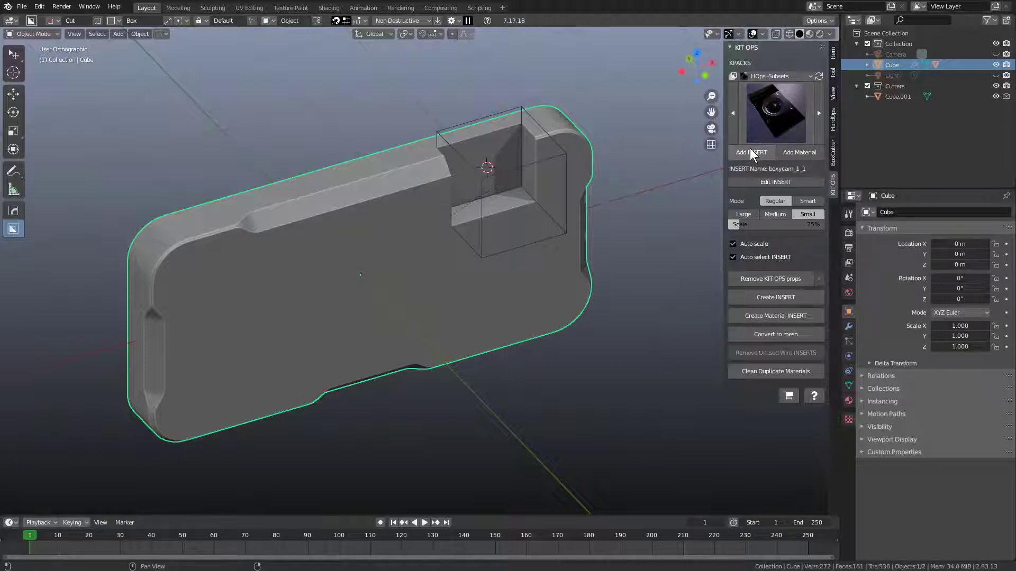
pyautogui.click(260, 290)
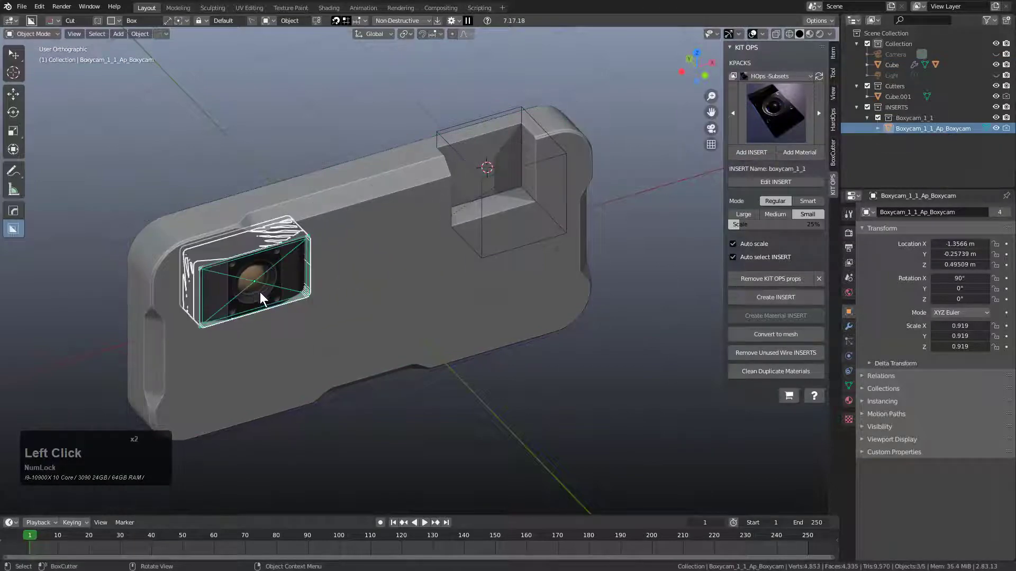
pyautogui.click(398, 263)
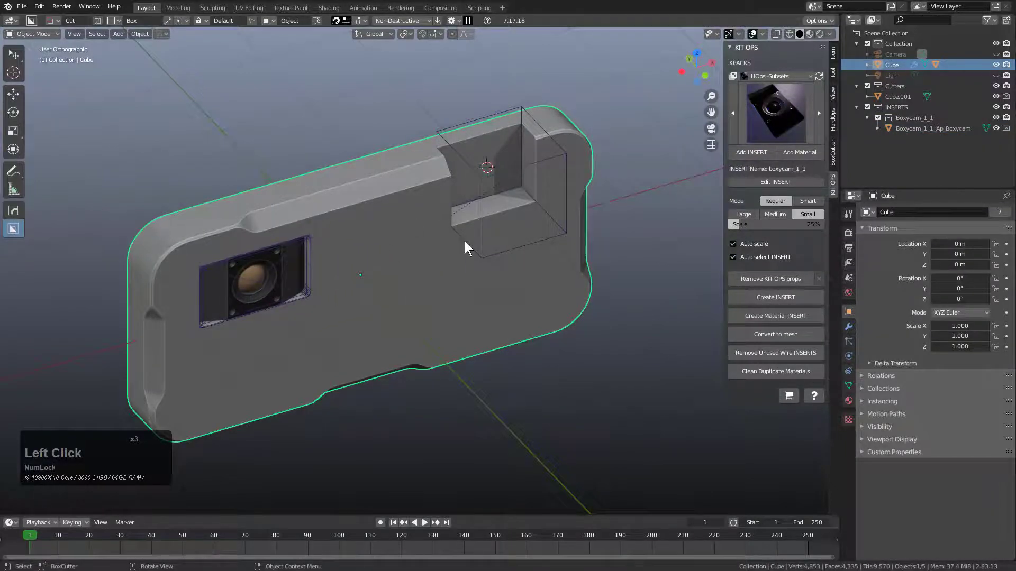
pyautogui.press('r')
pyautogui.rightClick(285, 277)
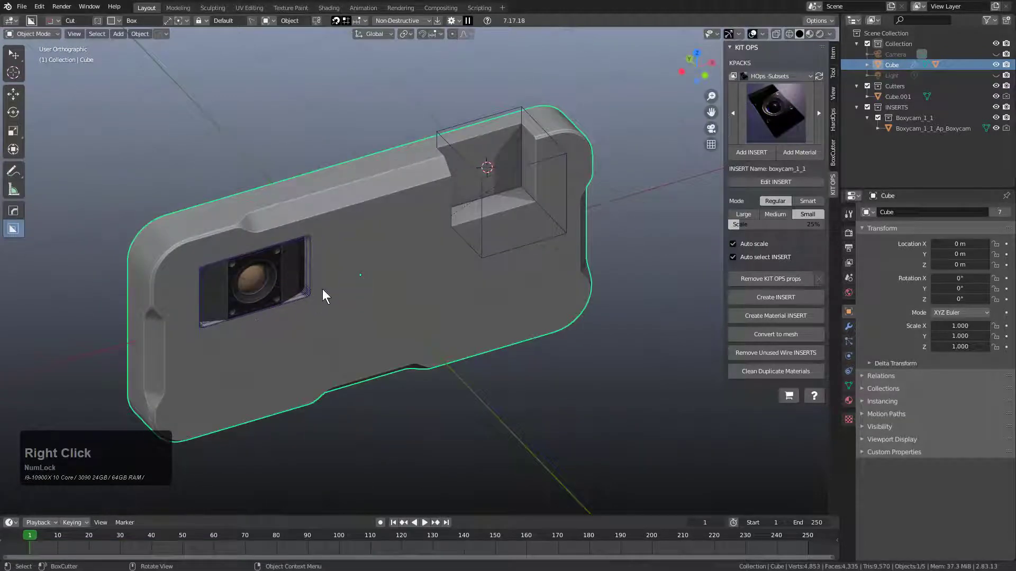
# Step: Run Late Parent again on the body with the camera insert in place, and check it with a cancelled trial rotation
pyautogui.click(285, 261)
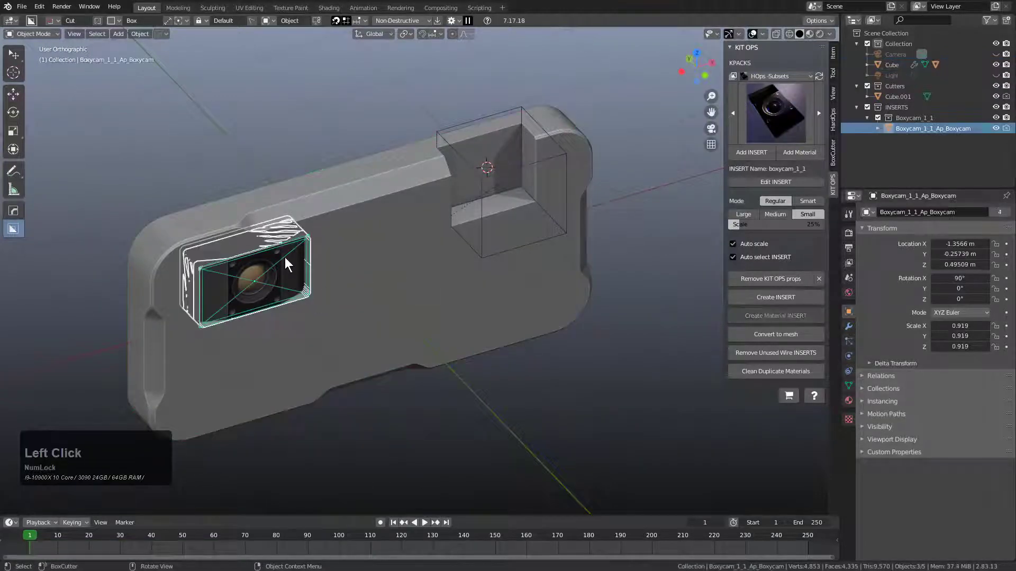
pyautogui.click(422, 281)
pyautogui.press('q')
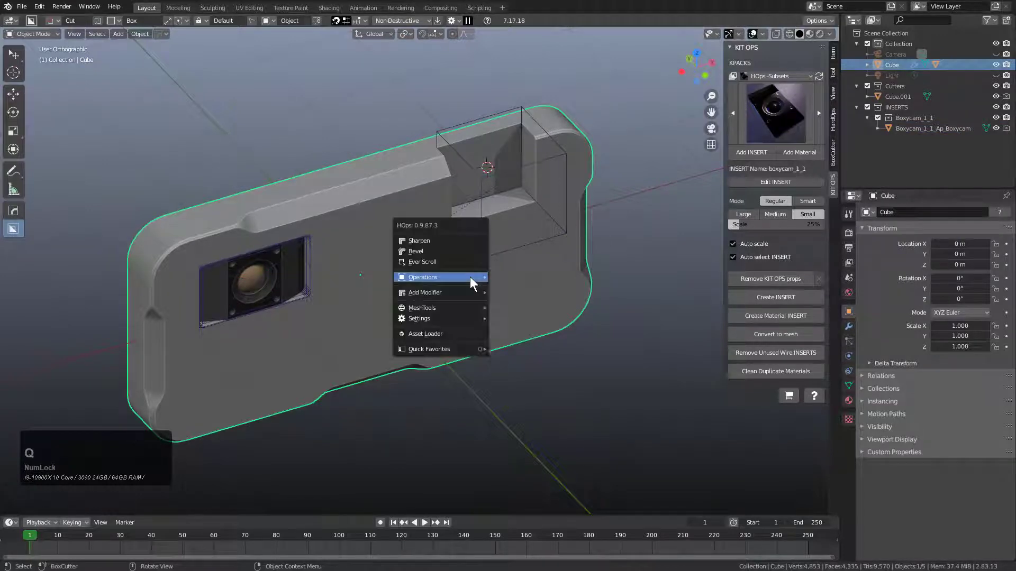
pyautogui.moveTo(470, 277)
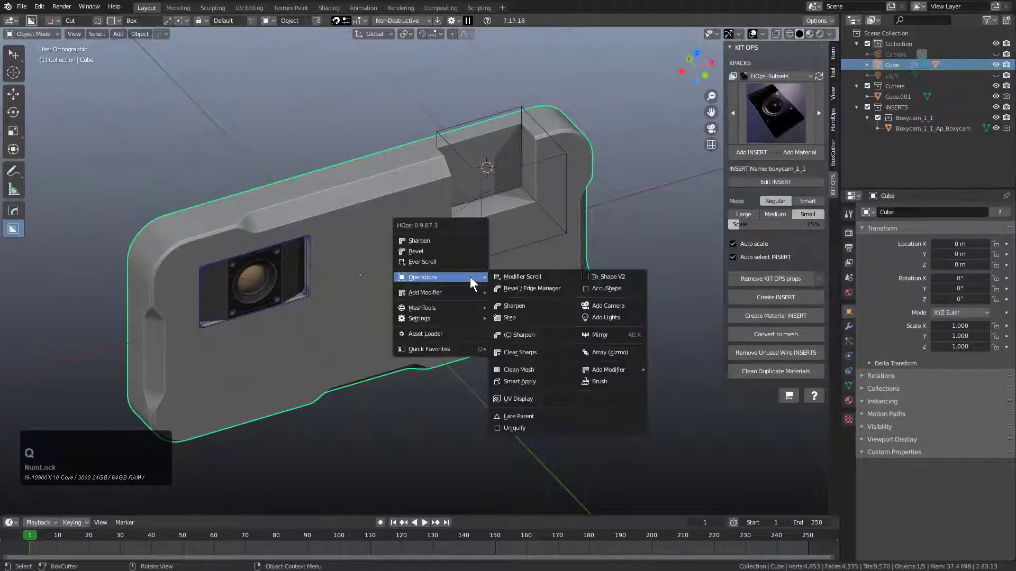
pyautogui.click(516, 417)
pyautogui.press('r')
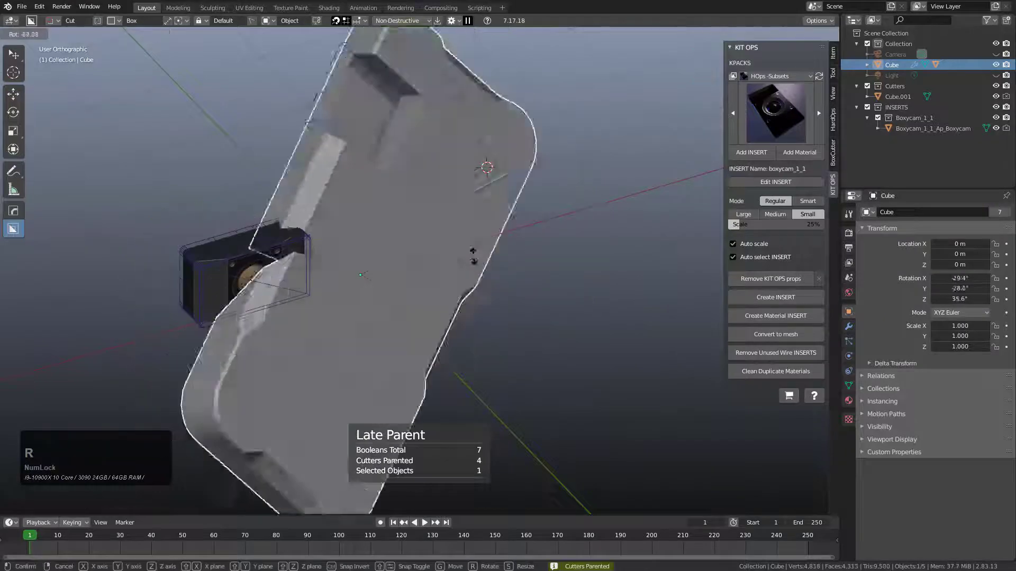
pyautogui.rightClick(419, 363)
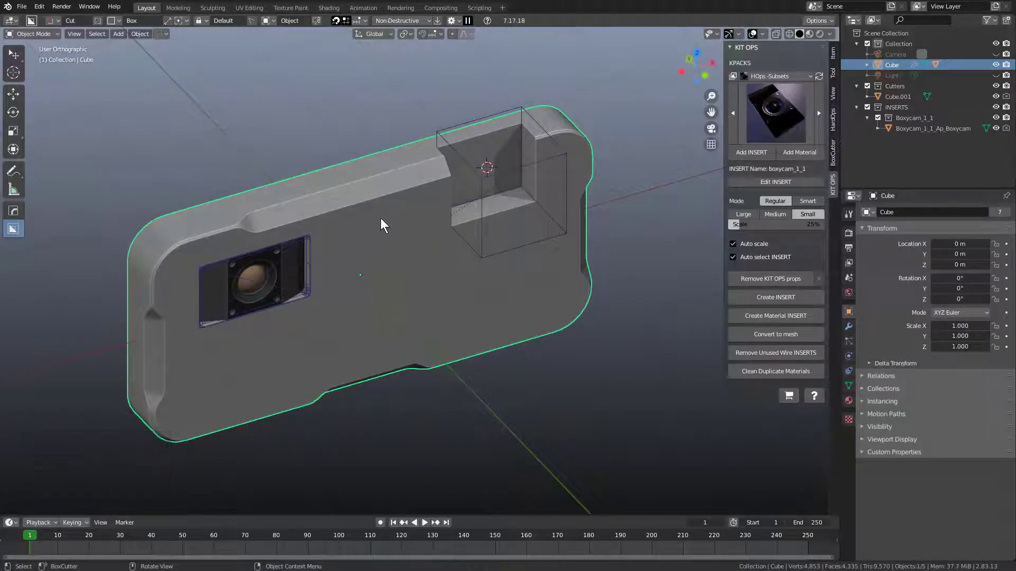
# Step: Extract the back face's outer edge path, running from the centre line around the camera-side end, as a curve with Curve/Extract
pyautogui.press('Tab')
pyautogui.moveTo(336, 249); pyautogui.dragTo(480, 220, button='middle')
pyautogui.press('2')
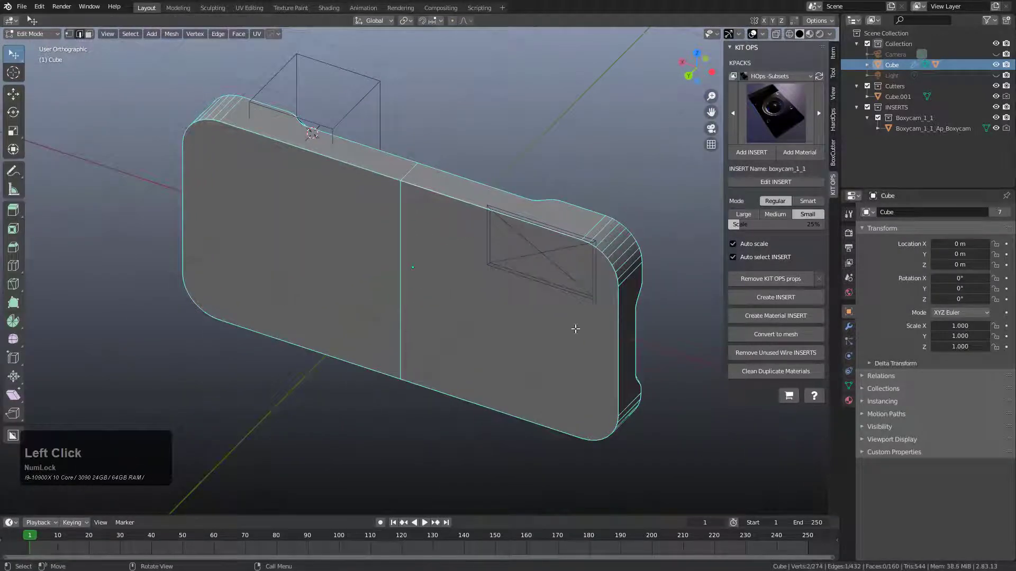
pyautogui.keyDown('ctrl'); pyautogui.click(545, 421); pyautogui.keyUp('ctrl')
pyautogui.moveTo(534, 347); pyautogui.dragTo(521, 209, button='middle')
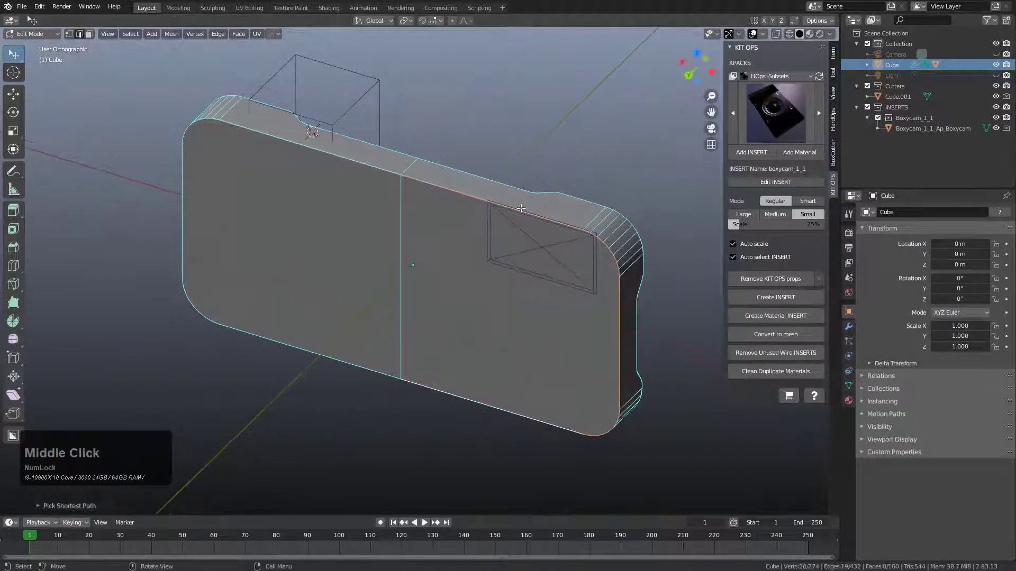
pyautogui.press('q')
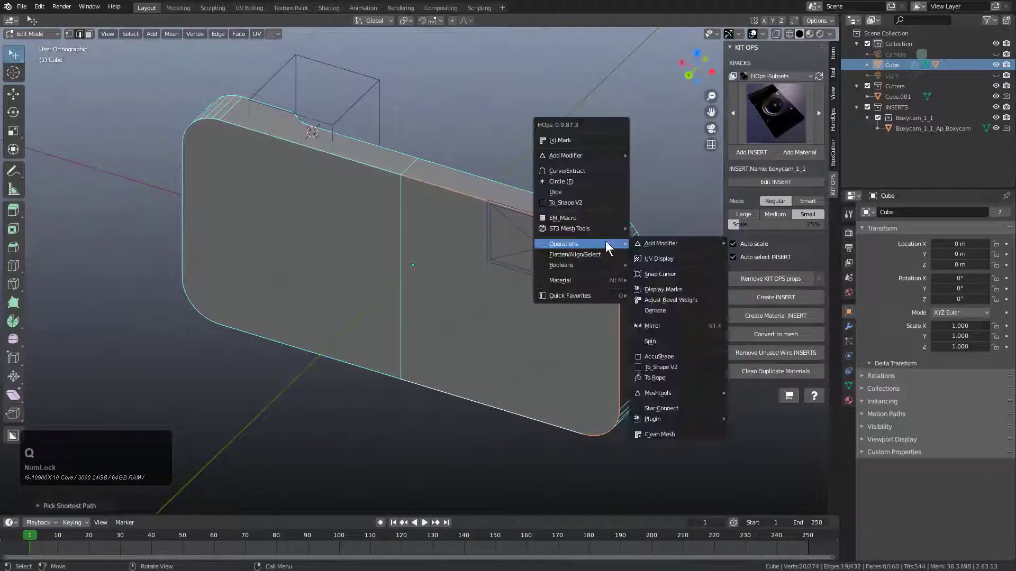
pyautogui.click(602, 168)
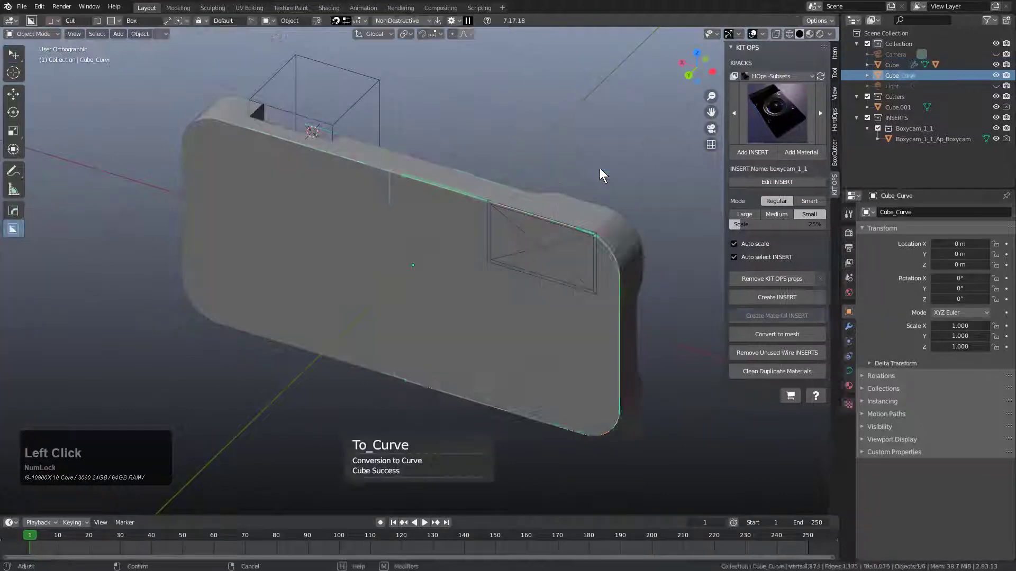
pyautogui.keyDown('shift'); pyautogui.rightClick(504, 191); pyautogui.keyUp('shift')
# Step: Cut a small rectangular notch into the body's upper back edge at the curve's start with BoxCutter, keeping the cutter
pyautogui.scroll(4, 492, 222)
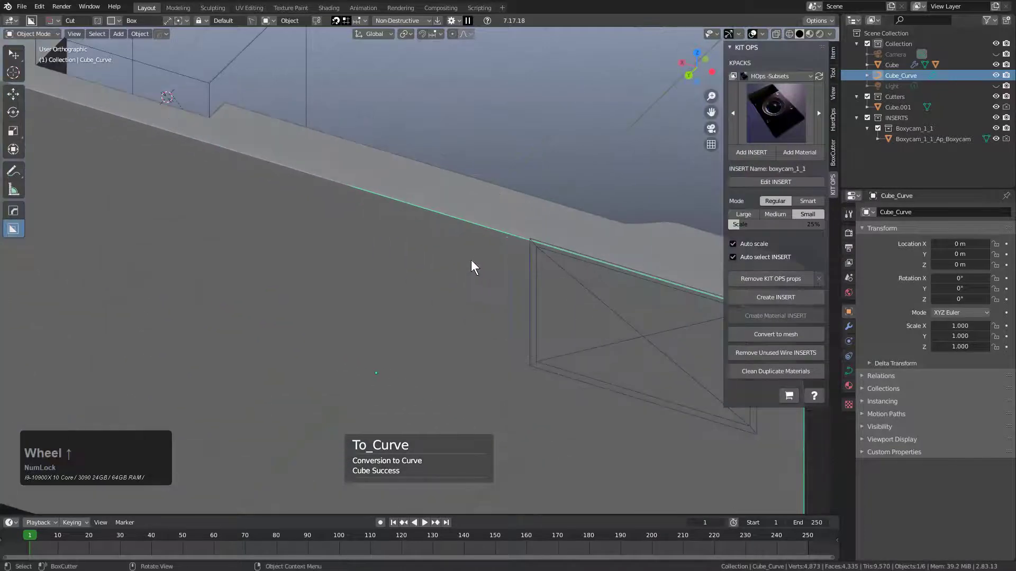
pyautogui.click(384, 224)
pyautogui.keyDown('shift'); pyautogui.moveTo(359, 210); pyautogui.dragTo(382, 177); pyautogui.keyUp('shift')
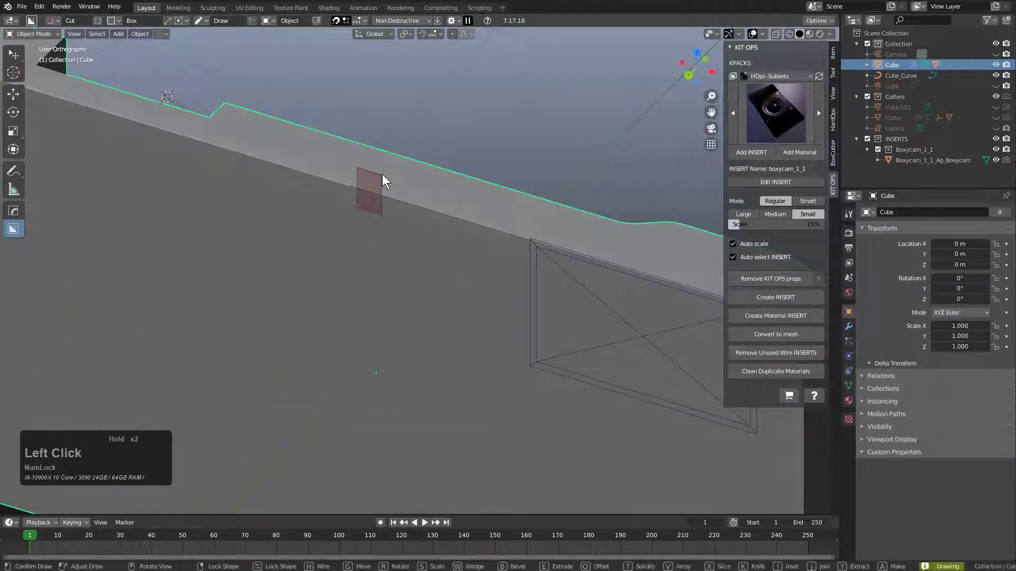
pyautogui.click(398, 161)
# Step: Add a 3D constant-offset HOps array to the small cutter along X, spaced about -0.363, with more than 18 copies
pyautogui.scroll(-5, 481, 240)
pyautogui.moveTo(481, 241); pyautogui.dragTo(371, 211, button='middle')
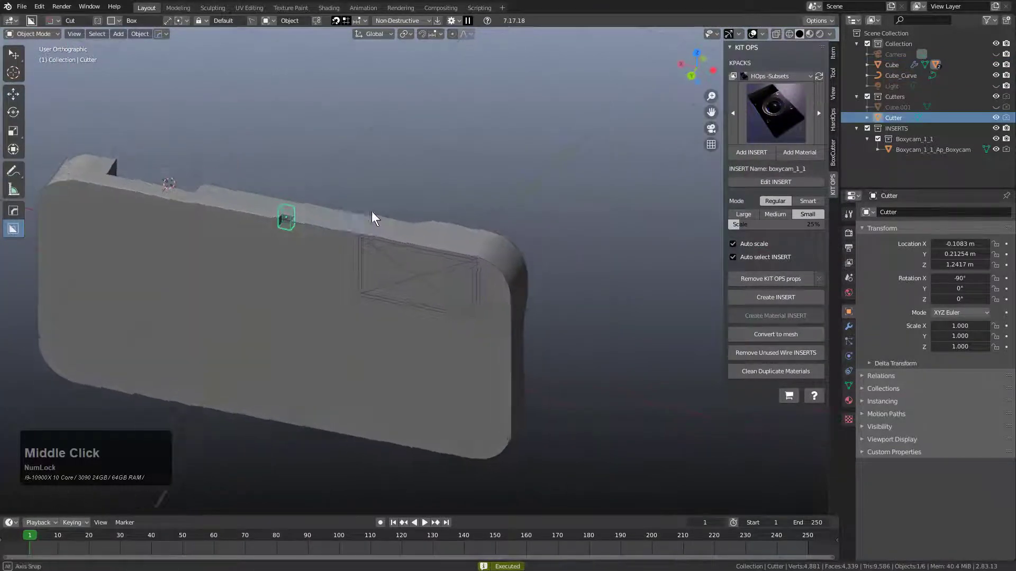
pyautogui.scroll(3, 345, 215)
pyautogui.press('q')
pyautogui.click(310, 227)
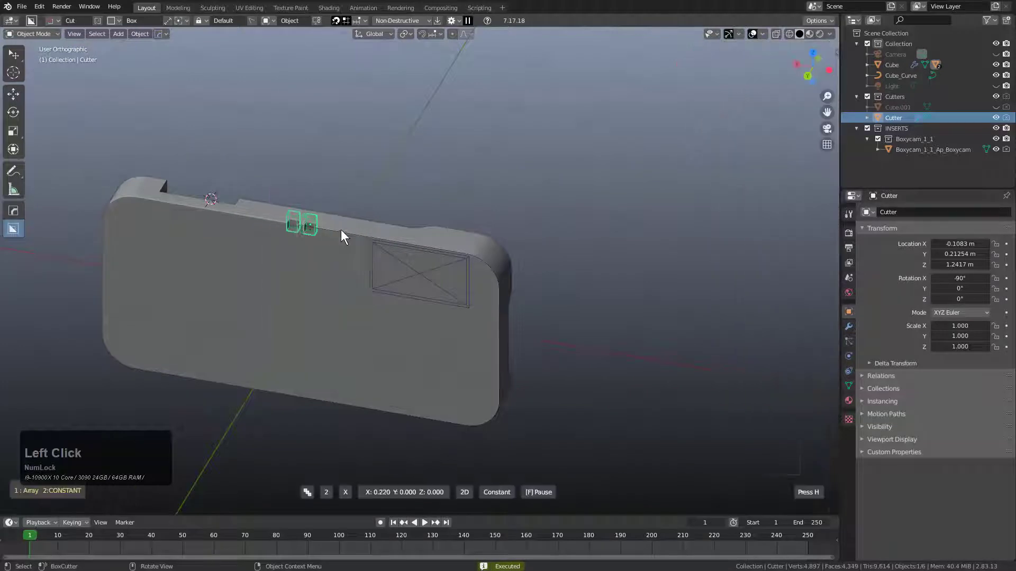
pyautogui.press('v')
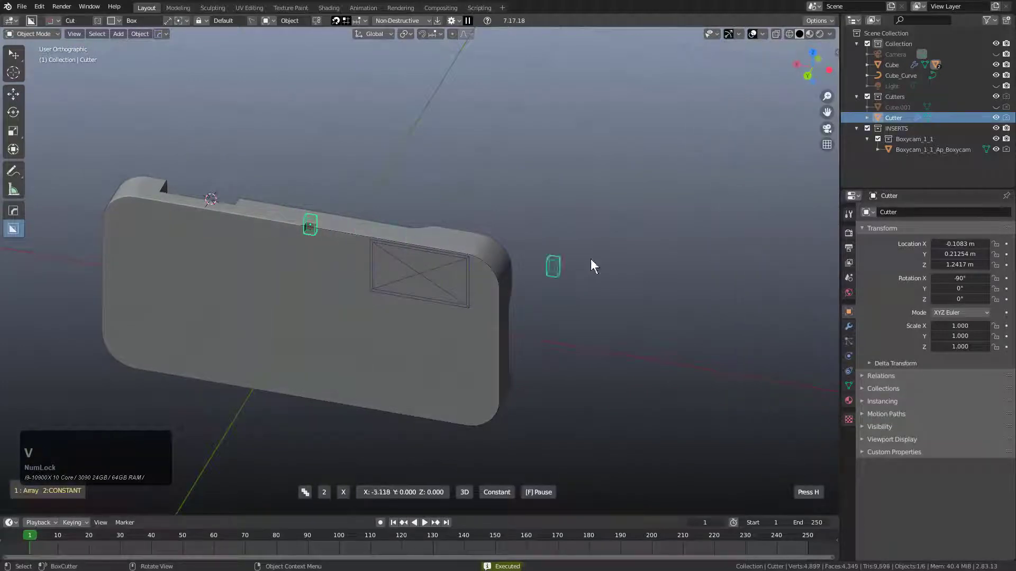
pyautogui.scroll(16, 739, 295)
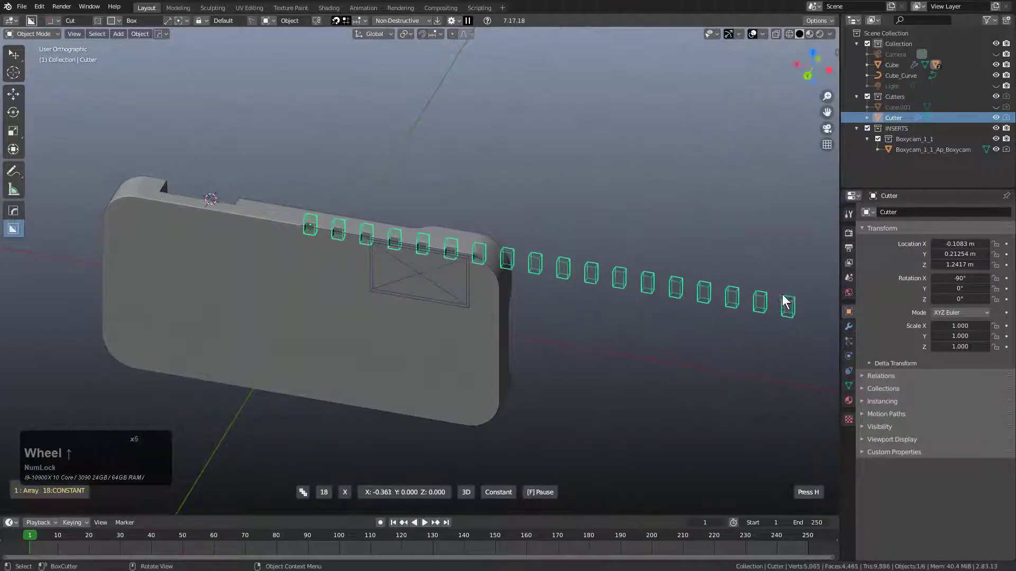
pyautogui.scroll(4, 786, 295)
pyautogui.click(789, 296)
# Step: Bend the arrayed cutter along the extracted edge curve with a HOps Curve Modifier in -x mode
pyautogui.scroll(6, 421, 229)
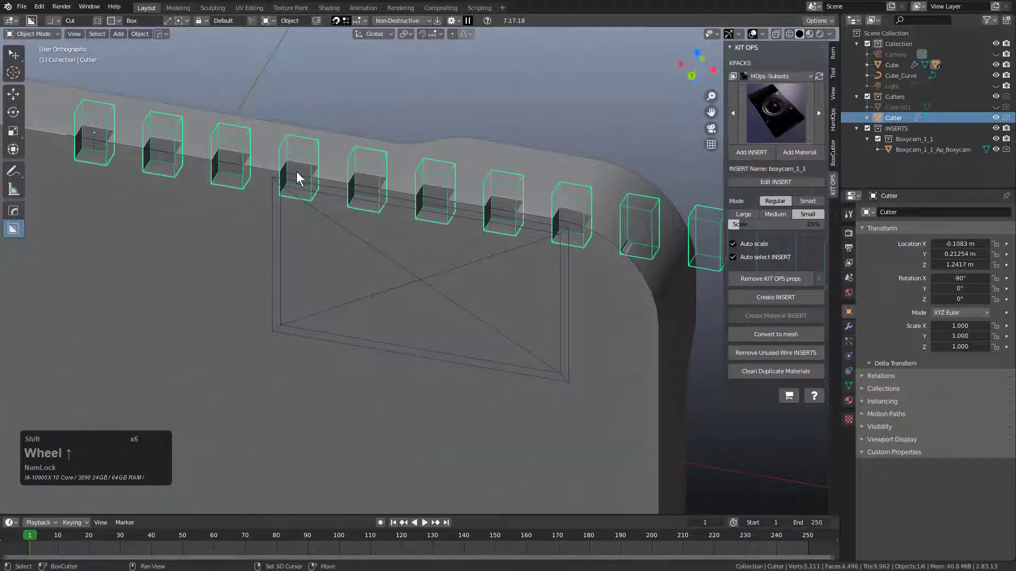
pyautogui.click(163, 151)
pyautogui.scroll(-4, 302, 170)
pyautogui.press('q')
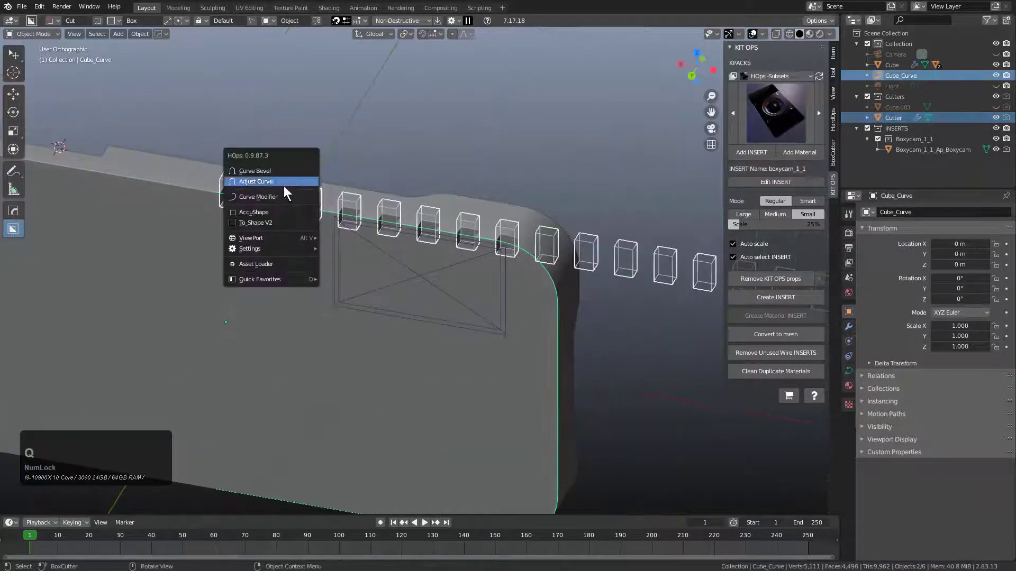
pyautogui.click(279, 197)
pyautogui.press('F9')
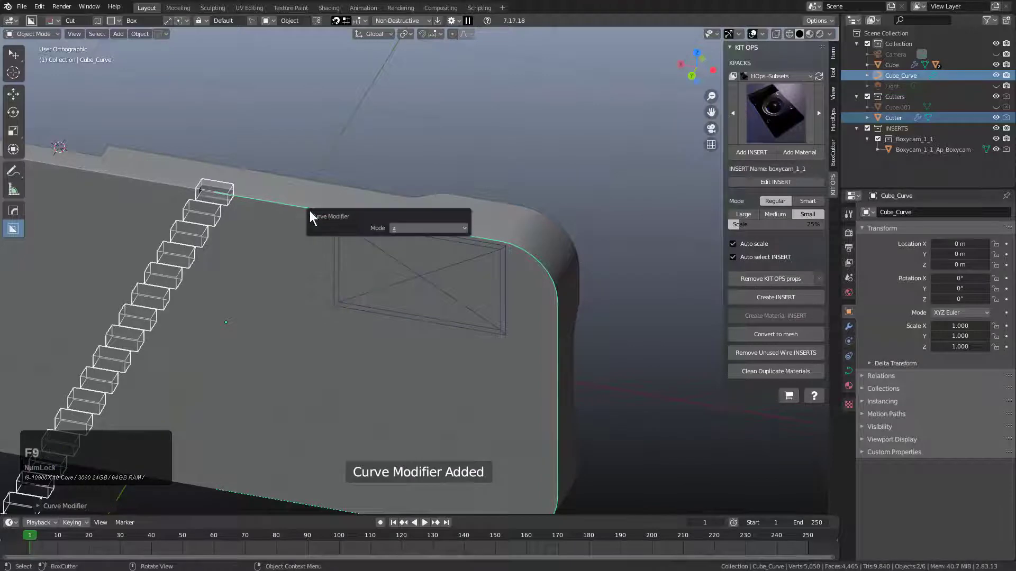
pyautogui.keyDown('ctrl'); pyautogui.scroll(5, 405, 227); pyautogui.keyUp('ctrl')
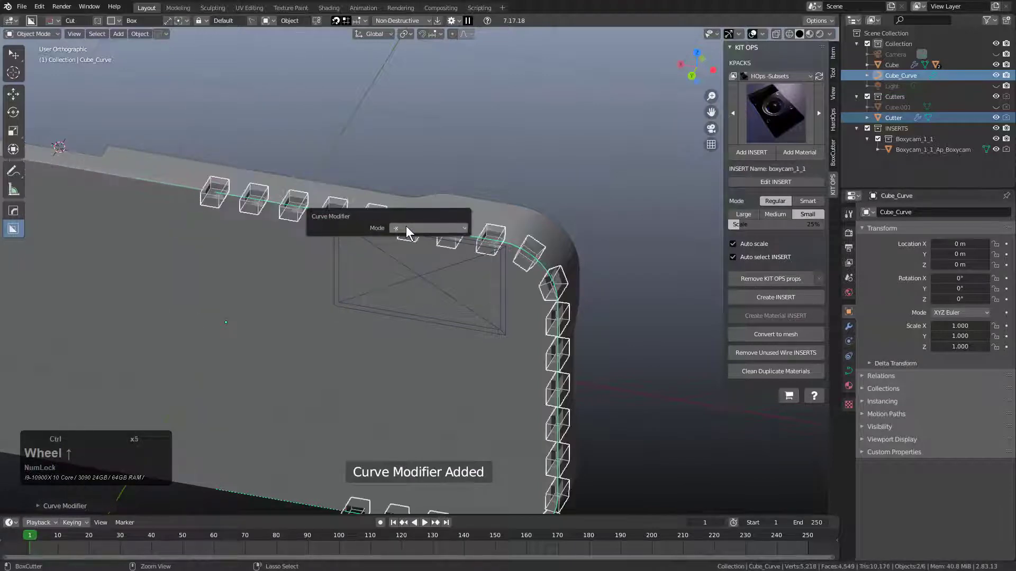
# Step: Select the phone body and test-move it to check whether the arrayed notch cutters follow, cancelling each move
pyautogui.moveTo(516, 237)
pyautogui.mouseDown(button='middle')
pyautogui.moveTo(518, 245)
pyautogui.moveTo(474, 232)
pyautogui.moveTo(501, 242)
pyautogui.mouseUp(button='middle')
pyautogui.click(486, 190)
pyautogui.scroll(-5, 380, 211)
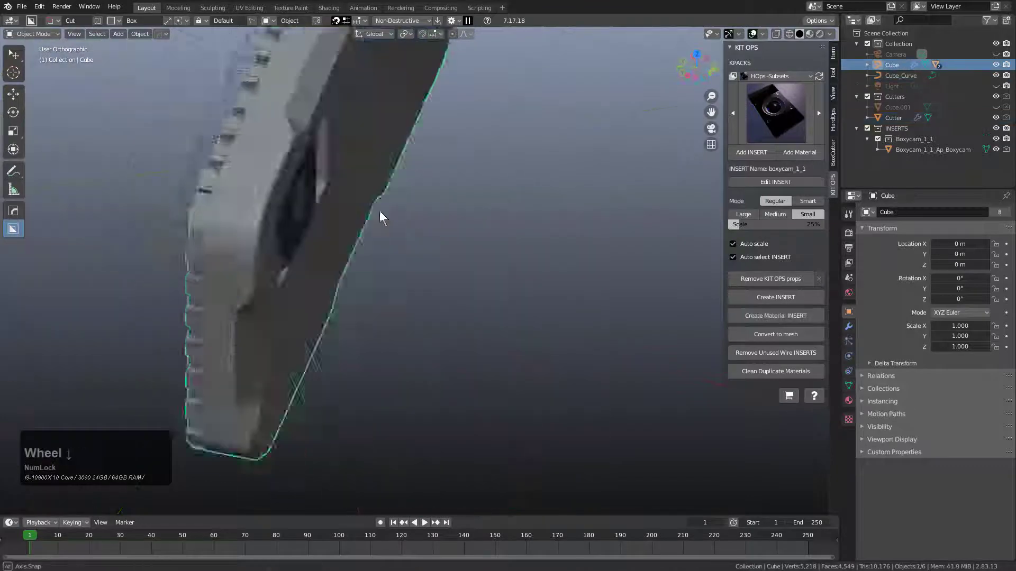
pyautogui.moveTo(380, 211)
pyautogui.keyDown('shift'); pyautogui.mouseDown(button='middle')
pyautogui.moveTo(430, 277)
pyautogui.moveTo(386, 205)
pyautogui.mouseUp(button='middle'); pyautogui.keyUp('shift')
pyautogui.scroll(-2, 429, 277)
pyautogui.press('g')
pyautogui.rightClick(495, 310)
pyautogui.press('g')
pyautogui.rightClick(421, 196)
# Step: Parent the body's cutters to it with HOps Late Parent, and test-move the body, cancelling the move
pyautogui.press('q')
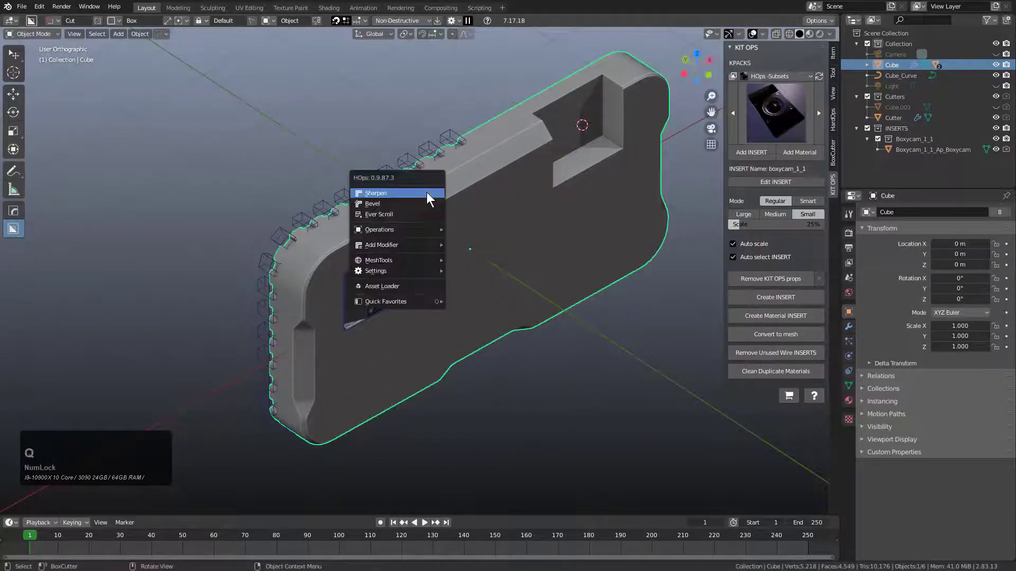
pyautogui.moveTo(416, 230)
pyautogui.click(474, 370)
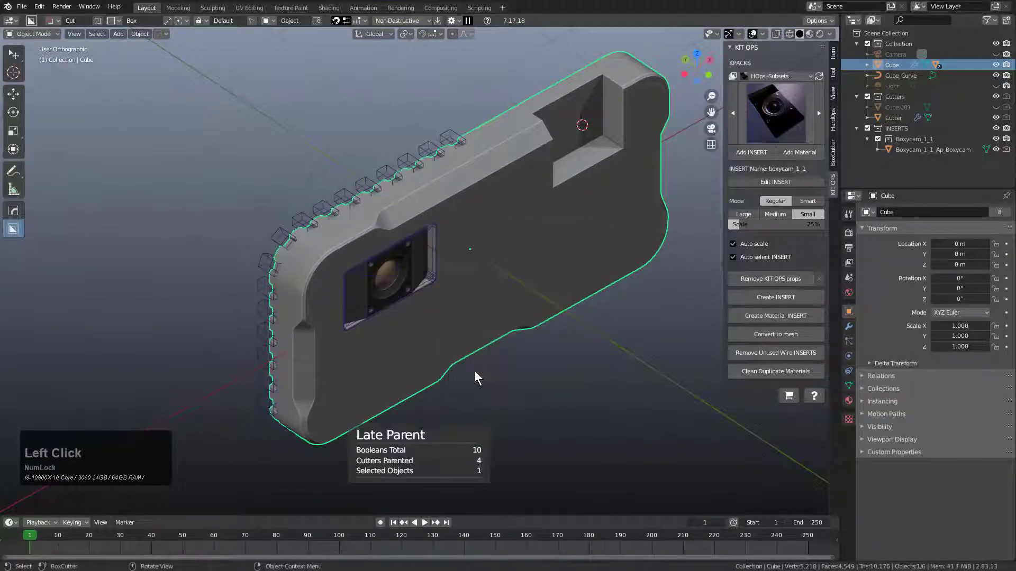
pyautogui.press('g')
pyautogui.rightClick(498, 209)
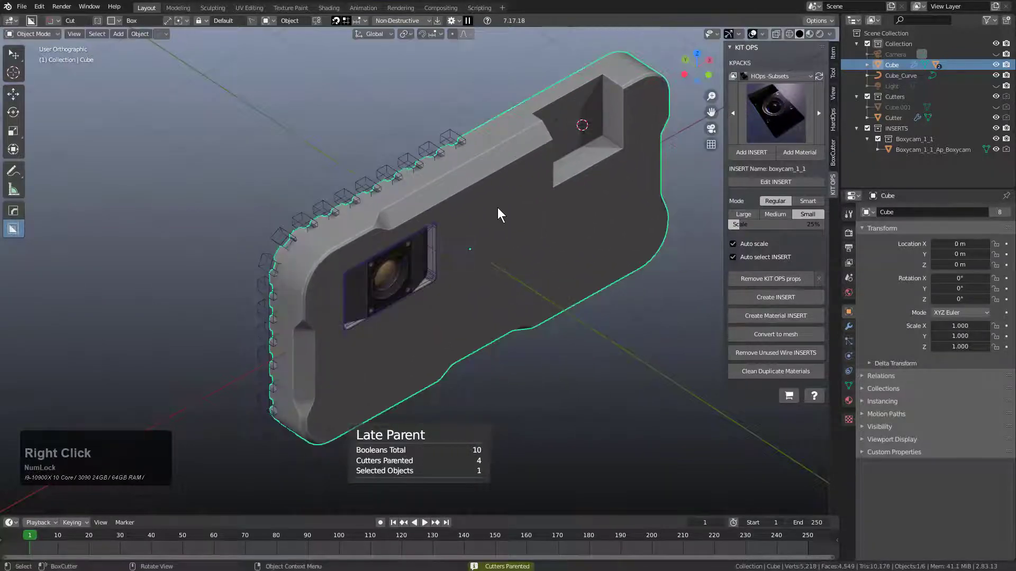
# Step: Add a cube at the 3D cursor placed near the body's upper front edge and scale it to about 0.323
pyautogui.click(315, 216)
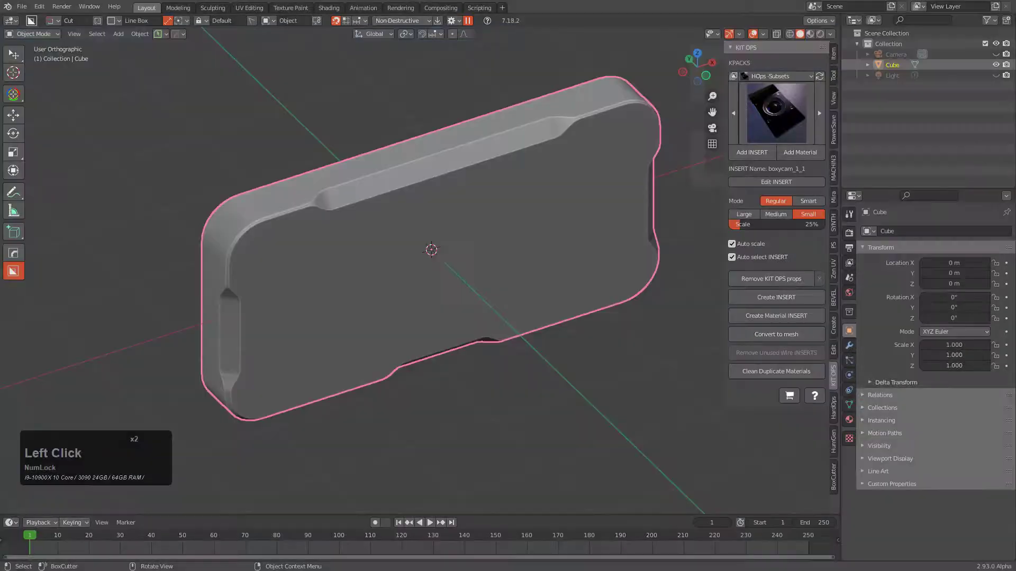
pyautogui.moveTo(500, 216)
pyautogui.keyDown('shift'); pyautogui.mouseDown(button='middle')
pyautogui.moveTo(516, 203)
pyautogui.moveTo(500, 223)
pyautogui.mouseUp(button='middle'); pyautogui.keyUp('shift')
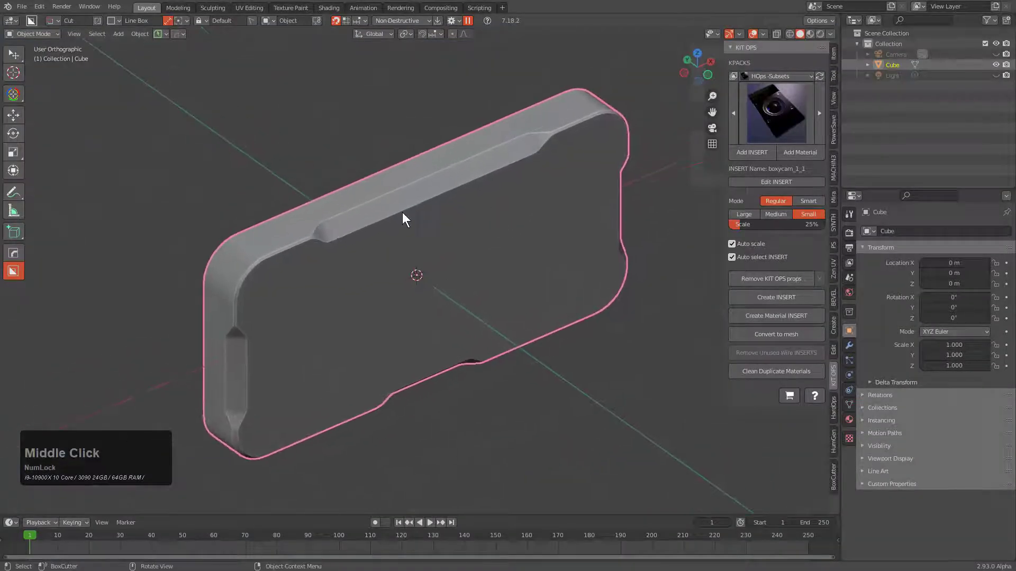
pyautogui.moveTo(391, 228); pyautogui.dragTo(387, 228, button='middle')
pyautogui.press('q')
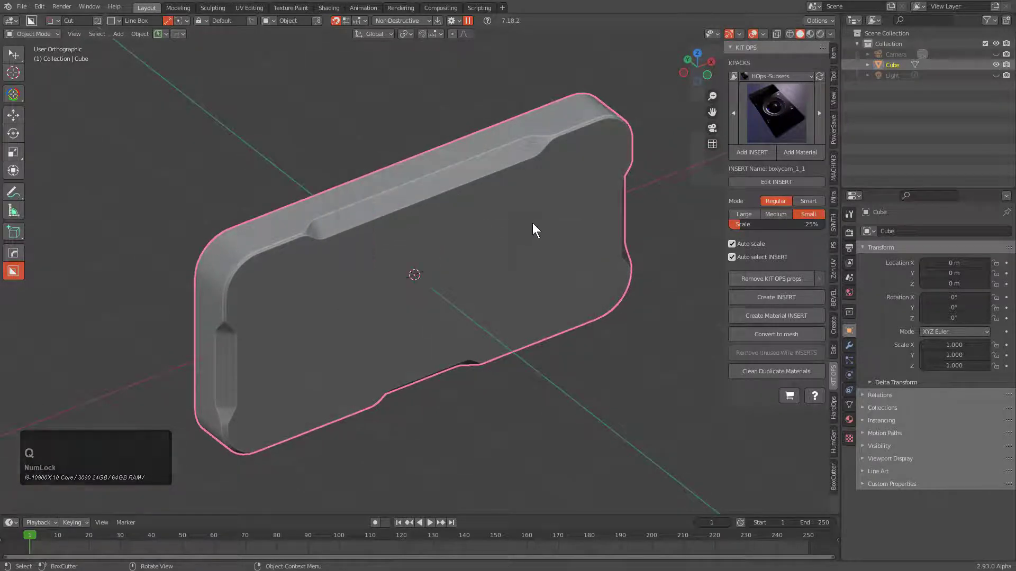
pyautogui.keyDown('shift'); pyautogui.moveTo(532, 223); pyautogui.dragTo(519, 178, button='middle'); pyautogui.keyUp('shift')
pyautogui.keyDown('shift'); pyautogui.rightClick(525, 180); pyautogui.keyUp('shift')
pyautogui.hotkey('shift', 'a')
pyautogui.moveTo(525, 185)
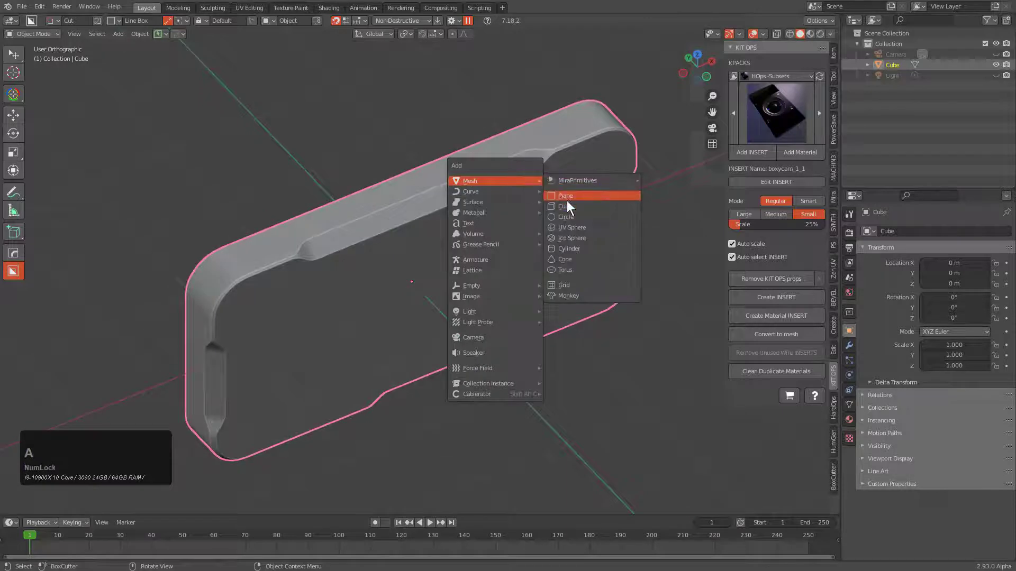
pyautogui.click(566, 201)
pyautogui.press('s')
pyautogui.click(554, 195)
# Step: Inspect the HOps Helper's Bool Options and subtract the cube from the phone body with a HOps Difference
pyautogui.hotkey('ctrl', '`')
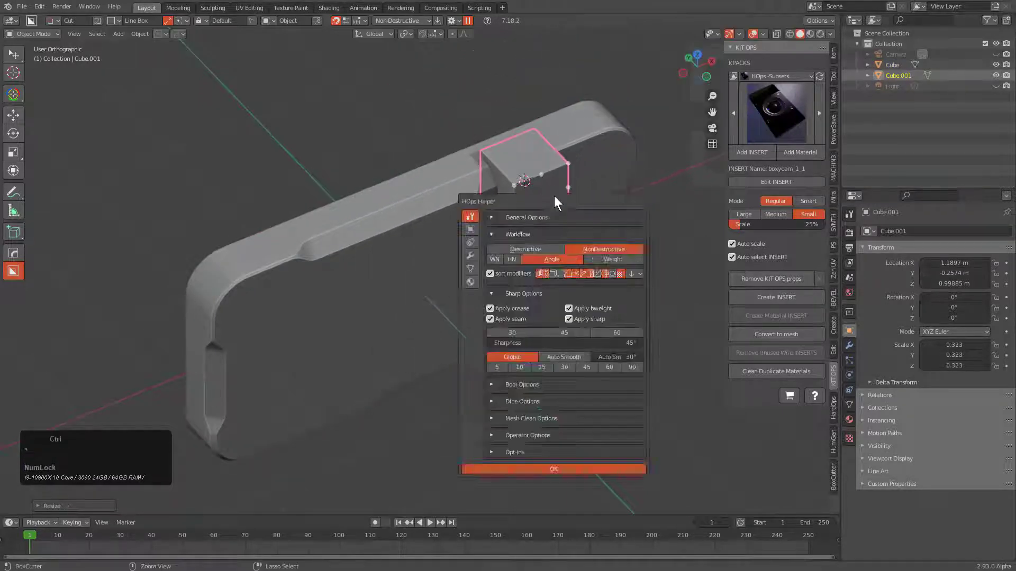
pyautogui.click(496, 384)
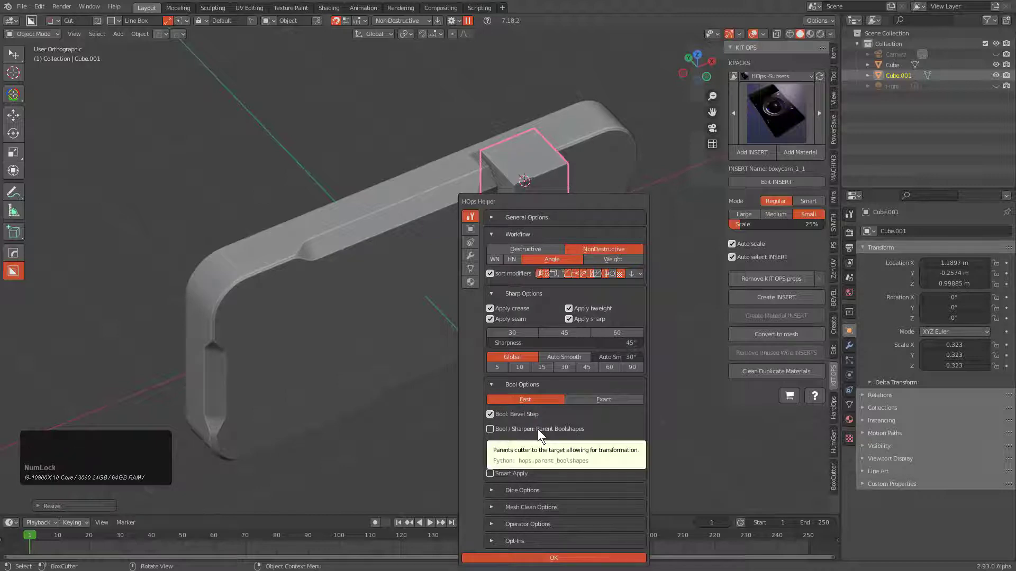
pyautogui.keyDown('shift'); pyautogui.click(455, 224); pyautogui.keyUp('shift')
pyautogui.press('q')
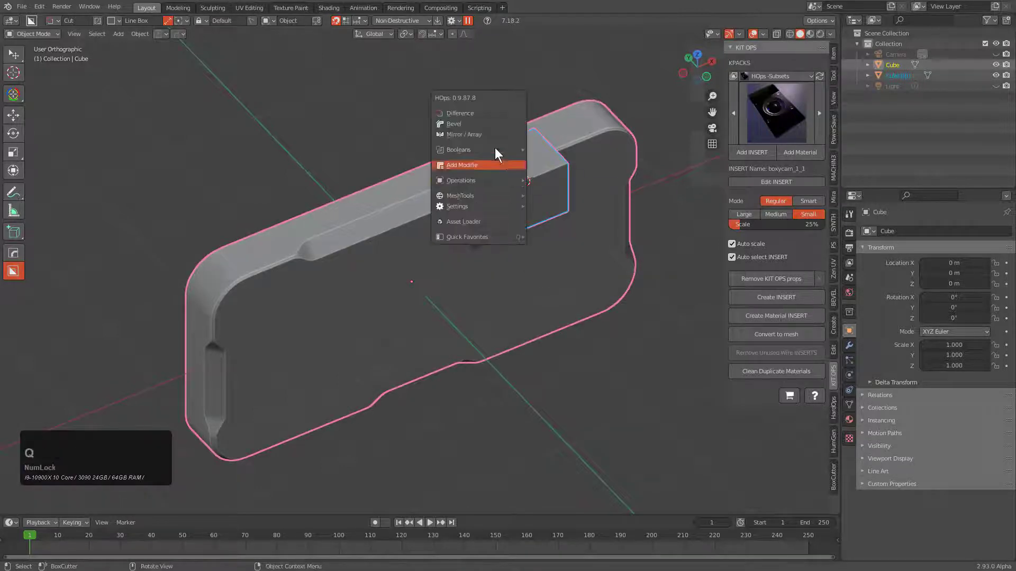
pyautogui.click(493, 110)
pyautogui.click(433, 224)
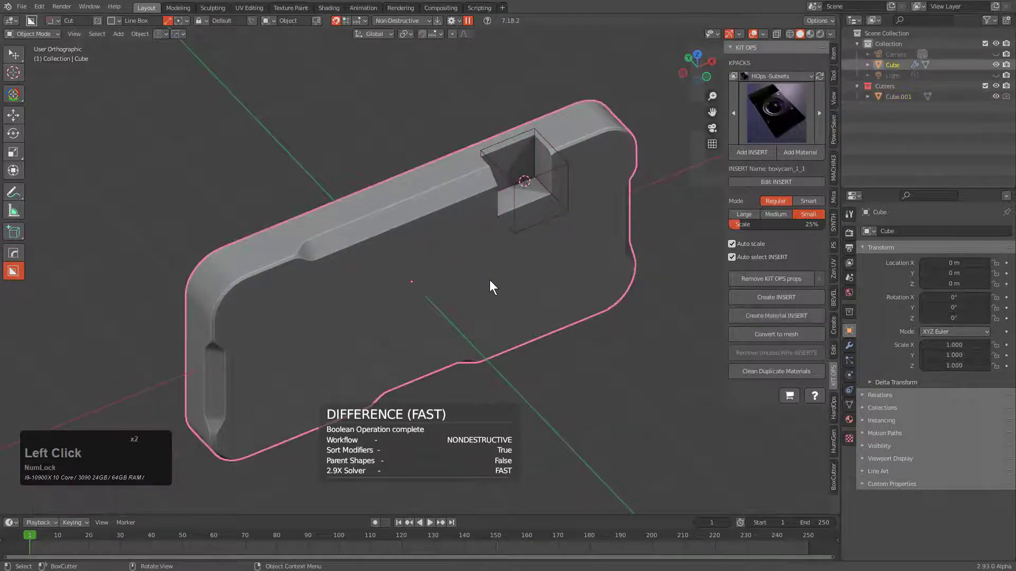
# Step: Parent the cube cutter to the body with Late Parent, testing with a cancelled move before and a cancelled rotation after
pyautogui.press('g')
pyautogui.press('Escape')
pyautogui.press('q')
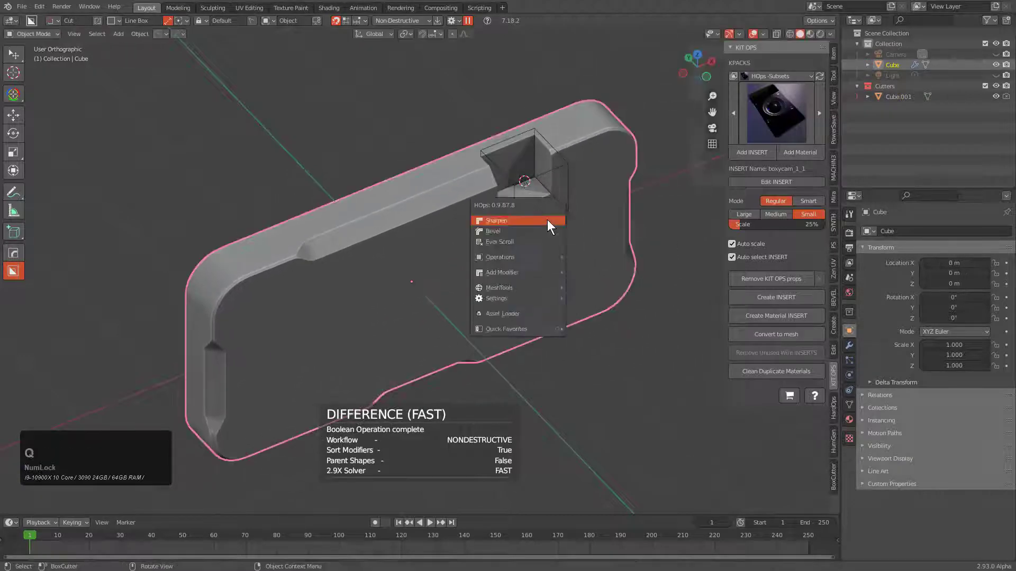
pyautogui.click(527, 257)
pyautogui.click(595, 328)
pyautogui.press('r')
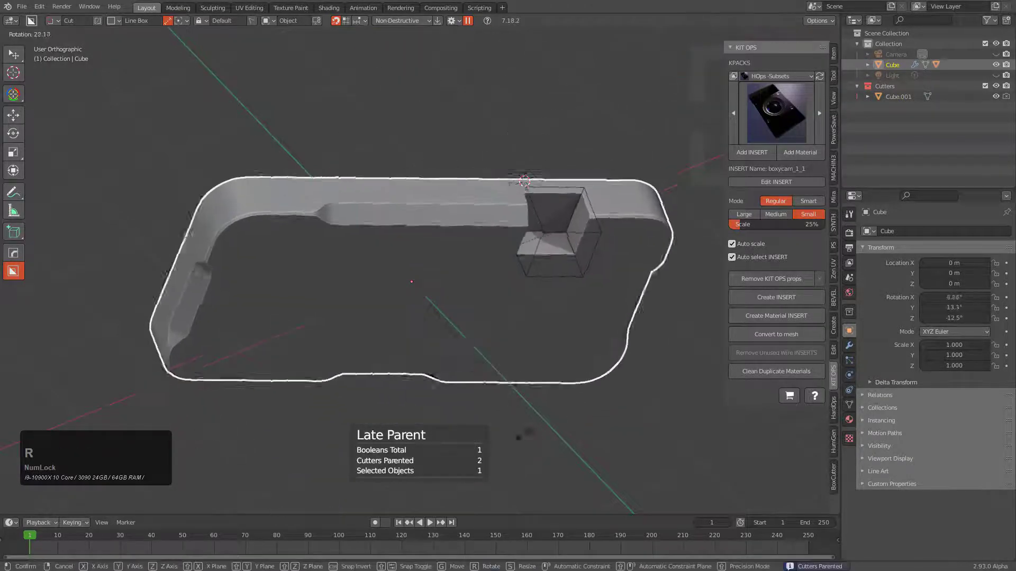
pyautogui.rightClick(529, 273)
# Step: Add the small boxycam_1_1 INSERT to the front face of the body, at the end opposite the cube cut
pyautogui.press('a')
pyautogui.click(414, 276)
pyautogui.moveTo(414, 276); pyautogui.dragTo(401, 265, button='middle')
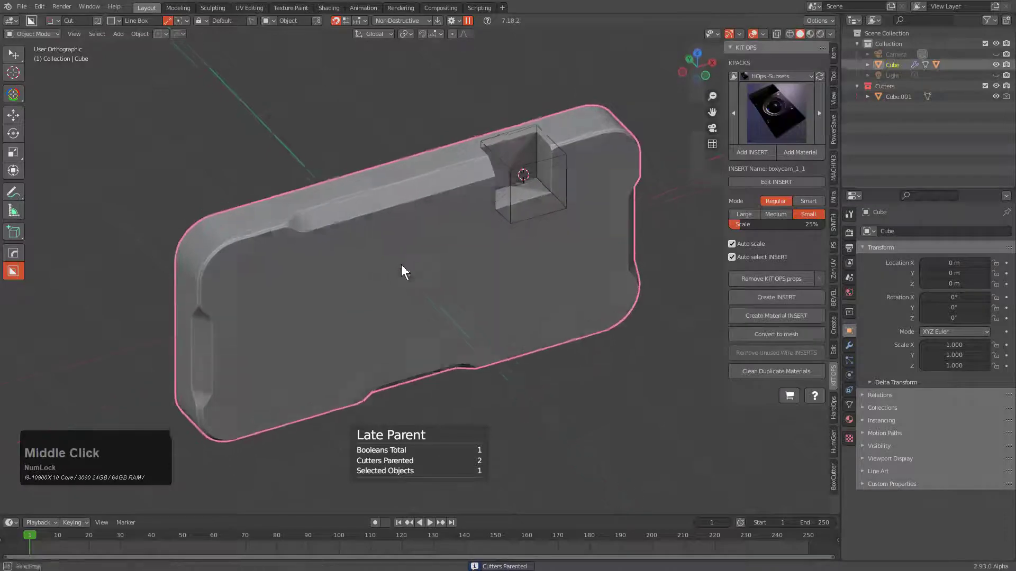
pyautogui.click(750, 153)
pyautogui.click(294, 281)
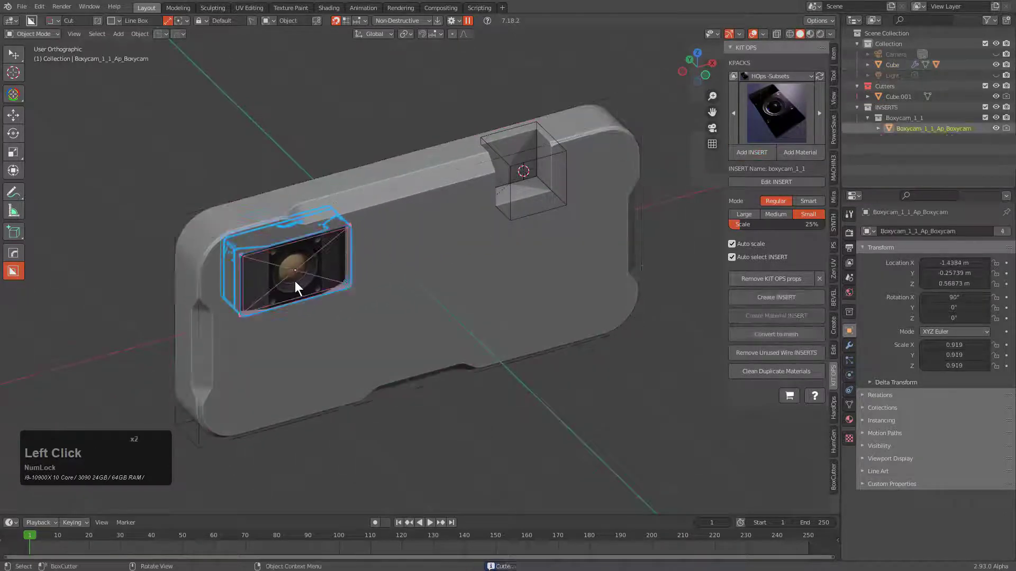
# Step: Select the phone body and test-rotate it to check whether the camera insert follows, cancelling the rotation
pyautogui.click(427, 258)
pyautogui.press('q')
pyautogui.press('r')
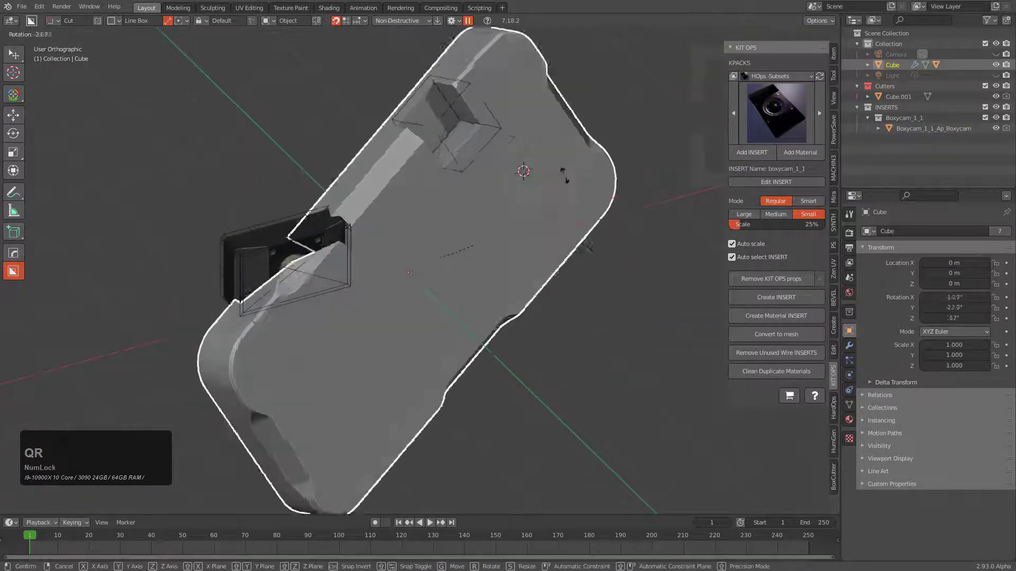
pyautogui.rightClick(393, 323)
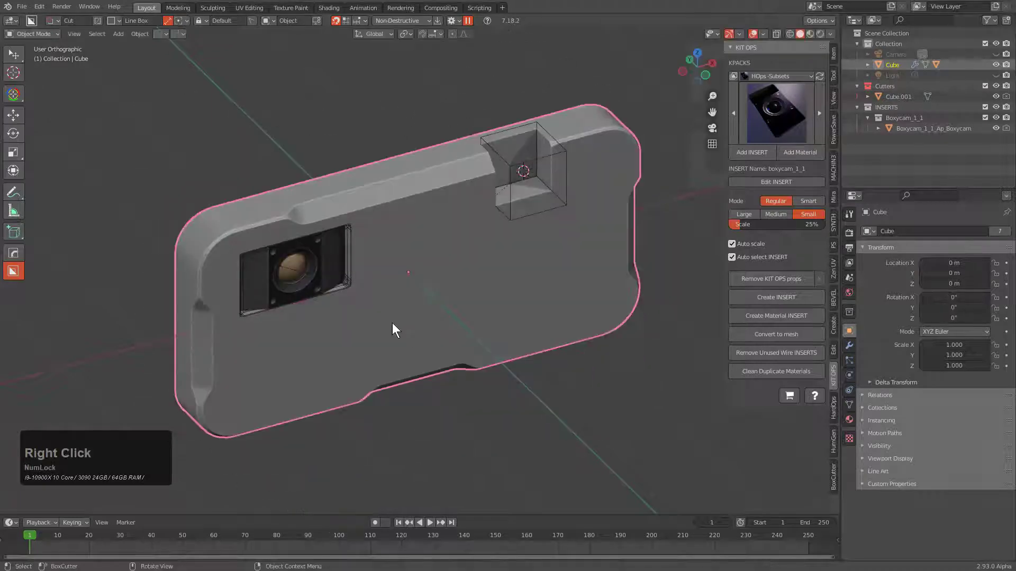
# Step: Parent the camera insert to the body with Late Parent, and test-rotate the body, cancelling the rotation
pyautogui.press('q')
pyautogui.moveTo(536, 220)
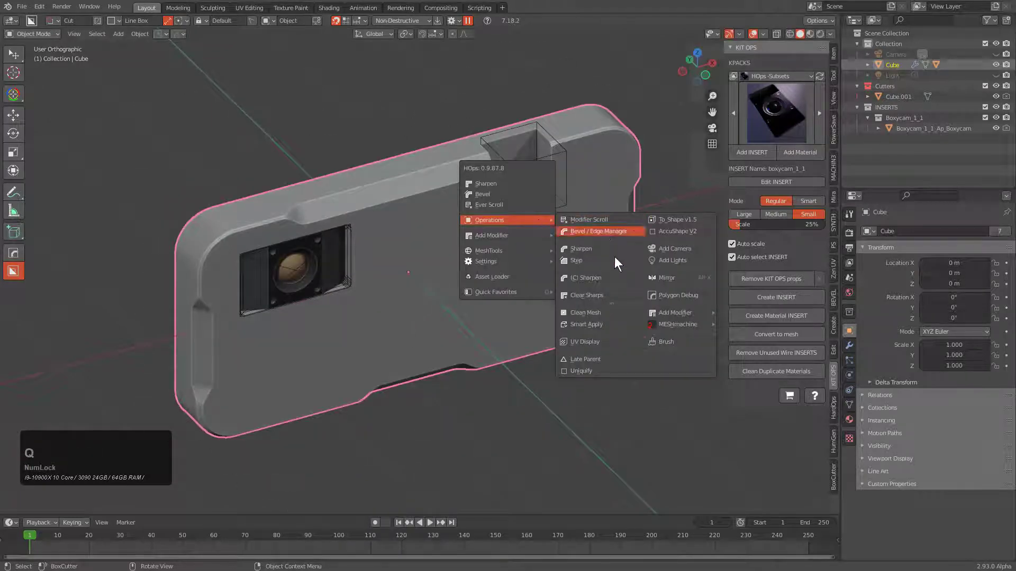
pyautogui.click(594, 360)
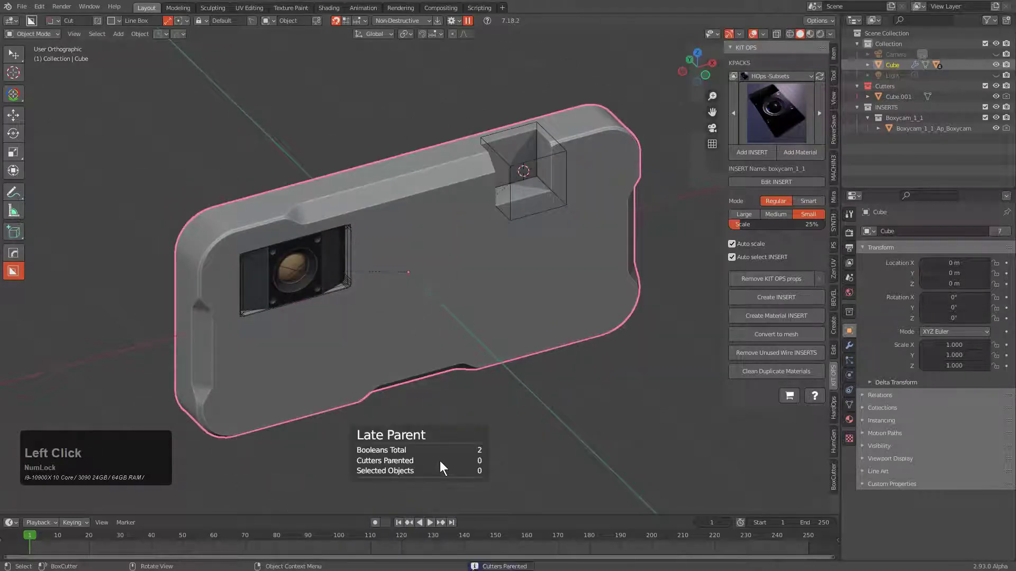
pyautogui.press('r')
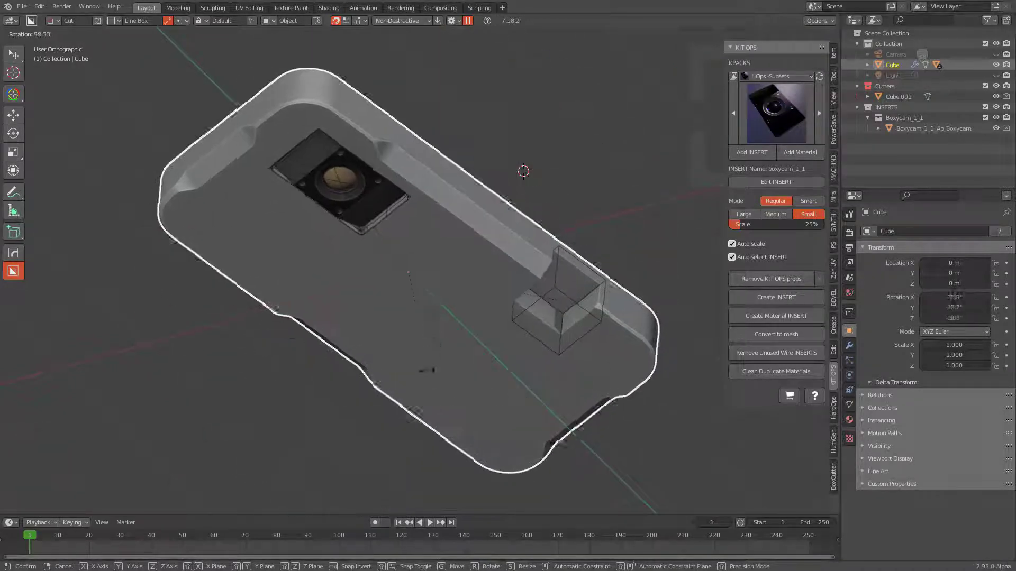
pyautogui.rightClick(426, 310)
# Step: In edge mode, select the back face's outer edge path from the upper centre line around the camera-side end to the lower centre line
pyautogui.moveTo(423, 310)
pyautogui.mouseDown(button='middle')
pyautogui.moveTo(385, 301)
pyautogui.moveTo(524, 253)
pyautogui.moveTo(490, 268)
pyautogui.moveTo(488, 244)
pyautogui.mouseUp(button='middle')
pyautogui.scroll(2, 490, 268)
pyautogui.click(454, 208)
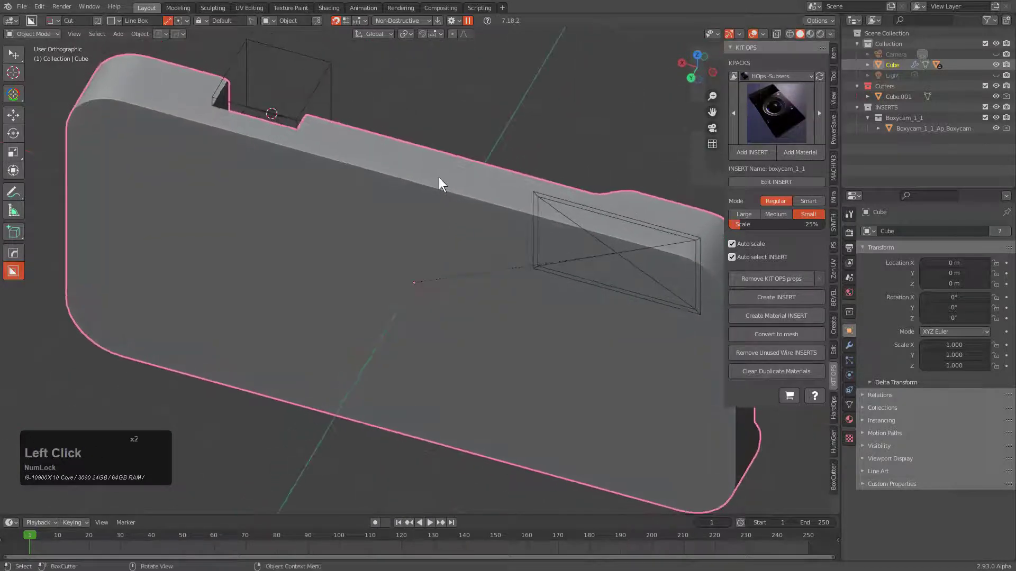
pyautogui.moveTo(440, 176); pyautogui.dragTo(439, 212)
pyautogui.press('Tab')
pyautogui.moveTo(503, 275)
pyautogui.mouseDown(button='middle')
pyautogui.moveTo(451, 252)
pyautogui.moveTo(511, 241)
pyautogui.mouseUp(button='middle')
pyautogui.press('2')
pyautogui.click(548, 190)
pyautogui.keyDown('shift'); pyautogui.moveTo(591, 204); pyautogui.dragTo(430, 139, button='middle'); pyautogui.keyUp('shift')
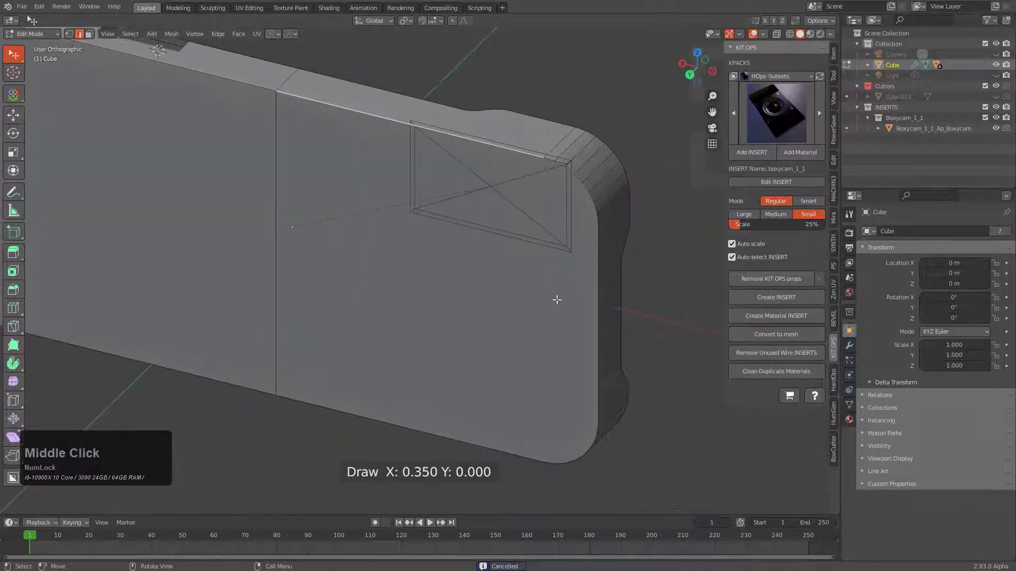
pyautogui.keyDown('ctrl'); pyautogui.click(432, 425); pyautogui.keyUp('ctrl')
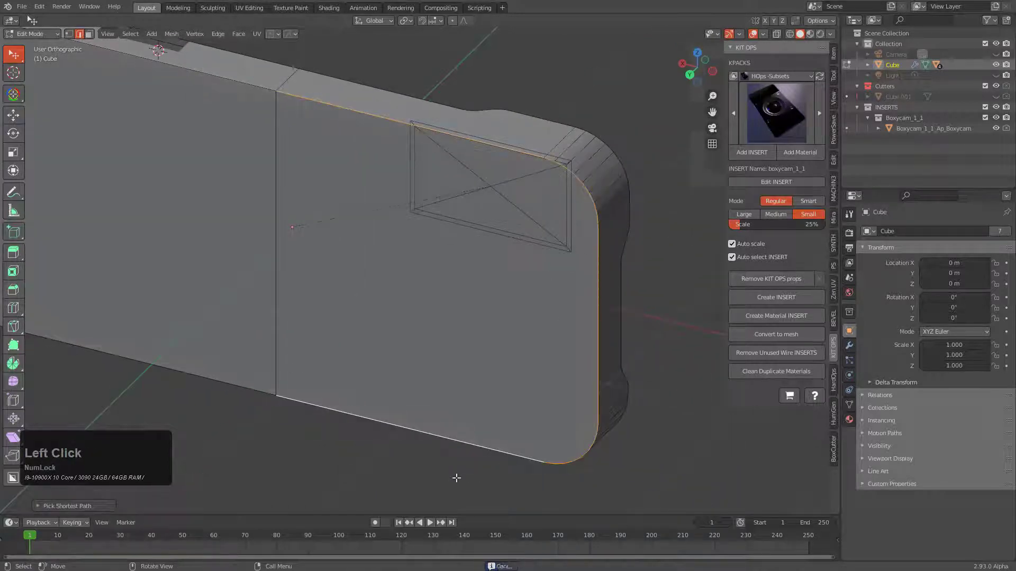
# Step: Extract the selected edge path as a separate curve with its bevel depth set to 0
pyautogui.press('q')
pyautogui.click(544, 109)
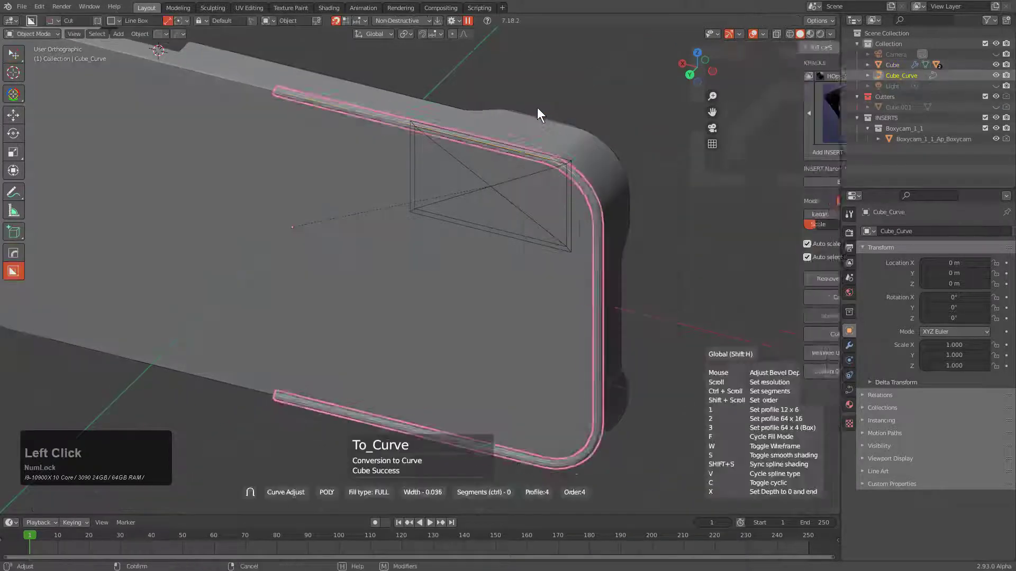
pyautogui.press('x')
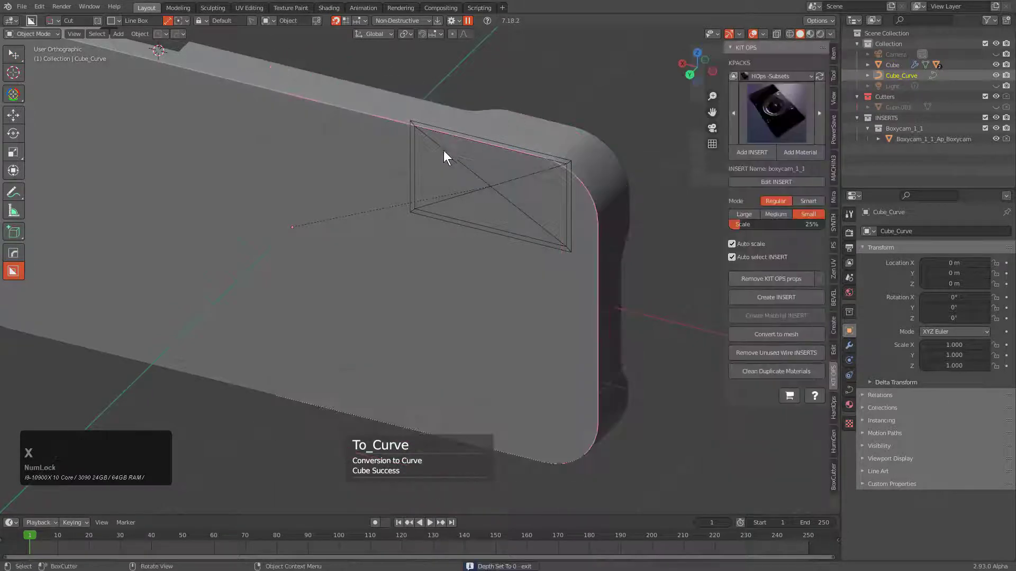
# Step: Cut a small box notch about 0.154 deep into the body's upper back edge with BoxCutter, keeping the cutter
pyautogui.moveTo(443, 150); pyautogui.dragTo(465, 171, button='middle')
pyautogui.click(315, 160)
pyautogui.click(315, 160)
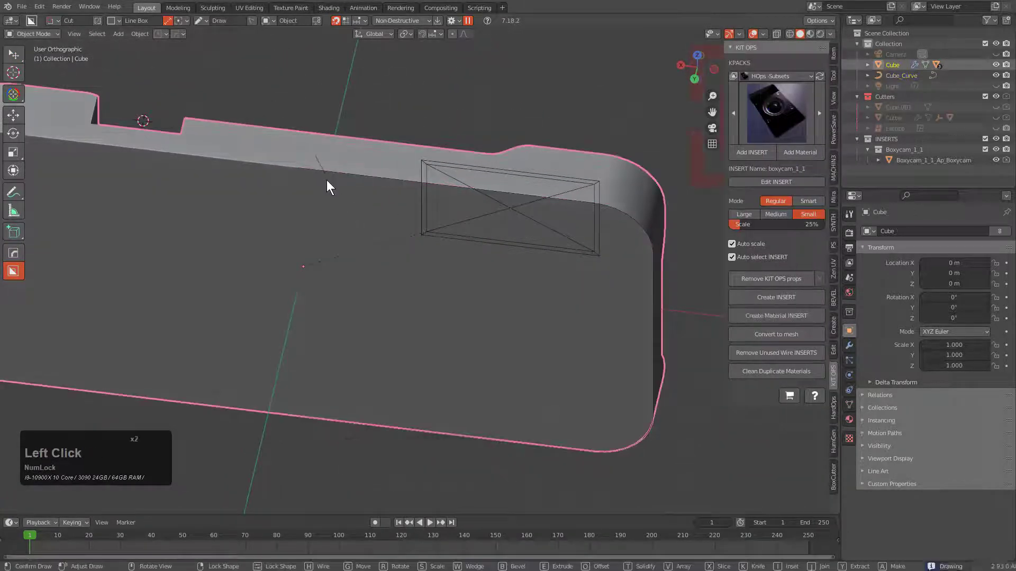
pyautogui.moveTo(337, 185); pyautogui.dragTo(338, 188)
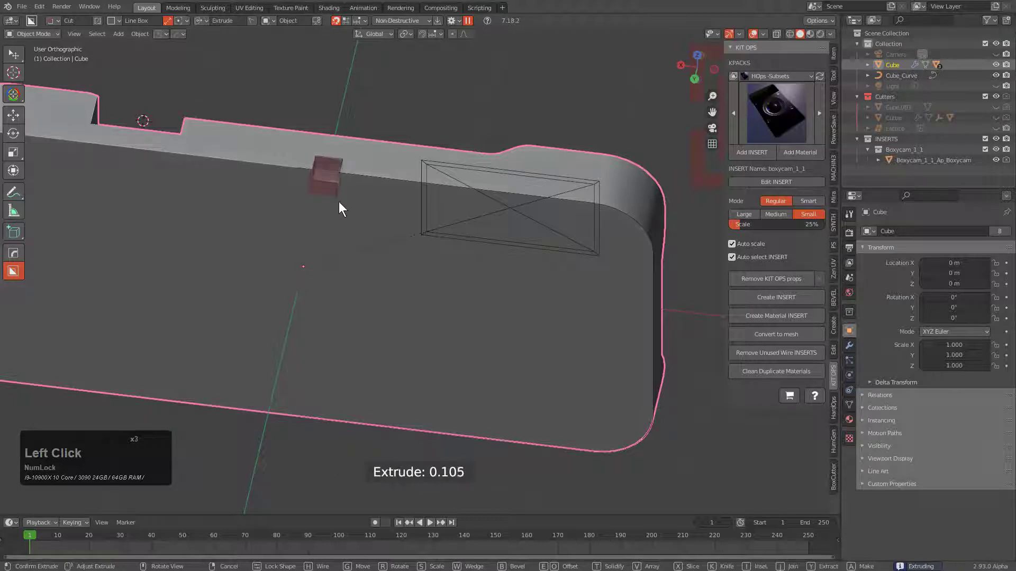
pyautogui.keyDown('shift'); pyautogui.click(339, 208); pyautogui.keyUp('shift')
pyautogui.scroll(-1, 411, 225)
pyautogui.scroll(-1, 411, 224)
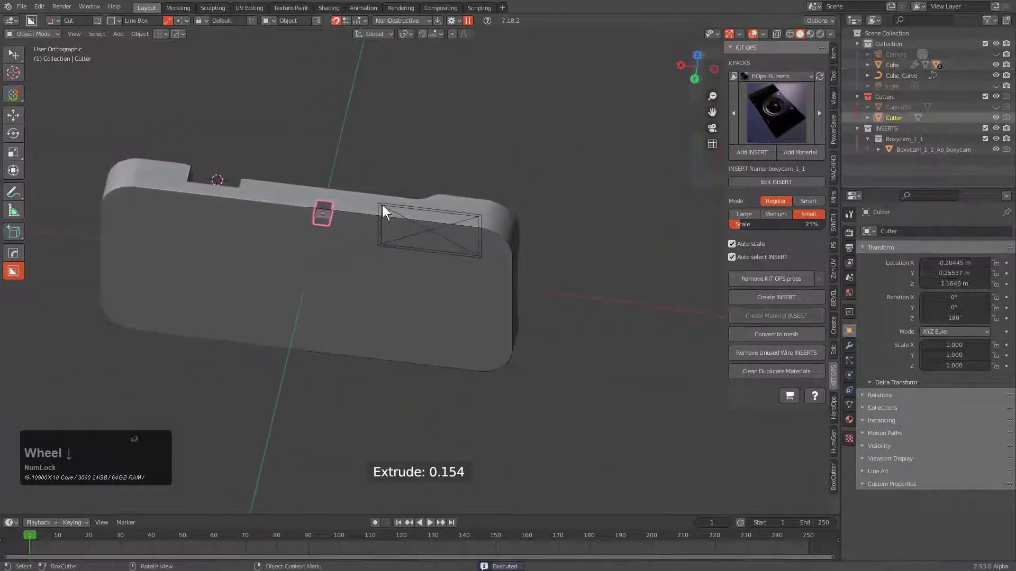
# Step: Array the small cutter along X with a 3D constant-offset HOps array of more than 15 copies
pyautogui.press('q')
pyautogui.click(352, 226)
pyautogui.scroll(18, 783, 278)
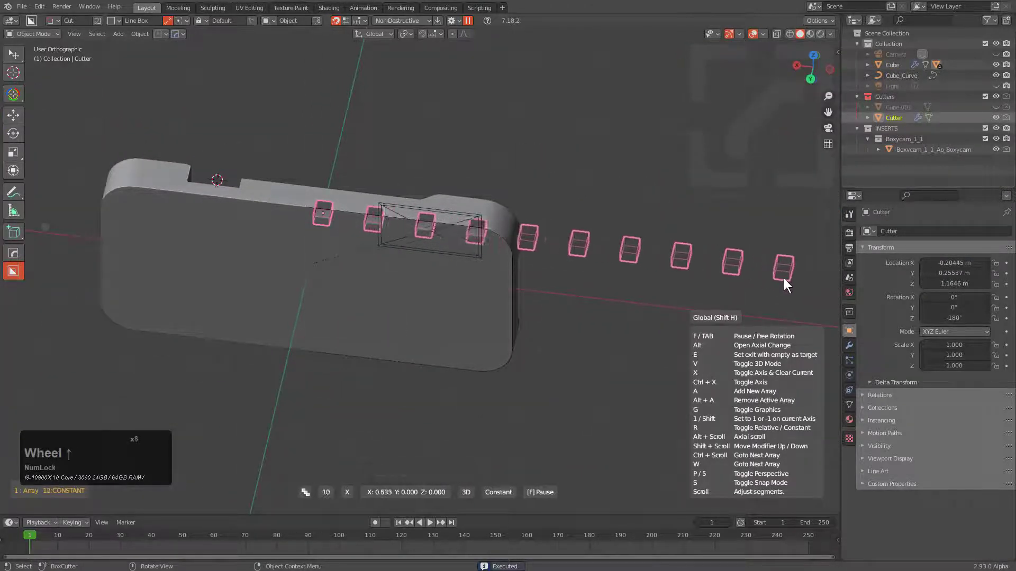
pyautogui.click(811, 284)
pyautogui.scroll(4, 419, 201)
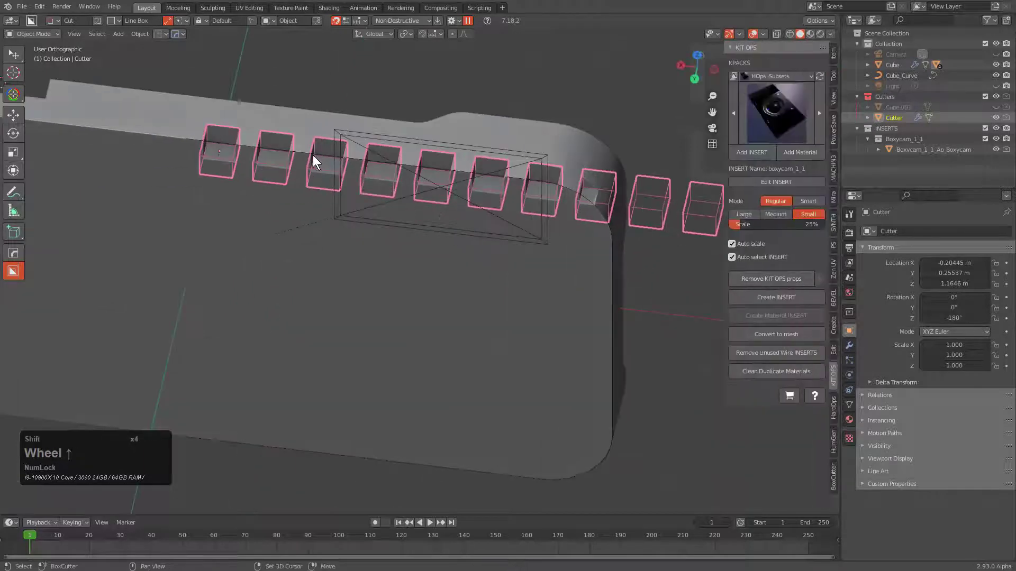
# Step: Bend the arrayed cutter along the extracted edge curve with a HOps Curve Modifier, changing its mode so the copies follow the edge
pyautogui.click(329, 154)
pyautogui.press('q')
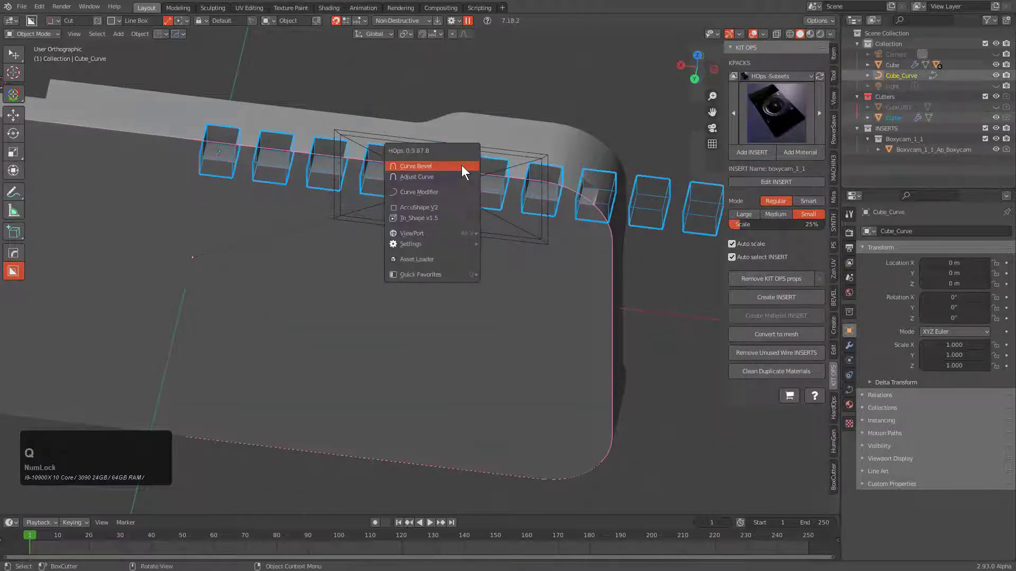
pyautogui.click(451, 192)
pyautogui.press('F9')
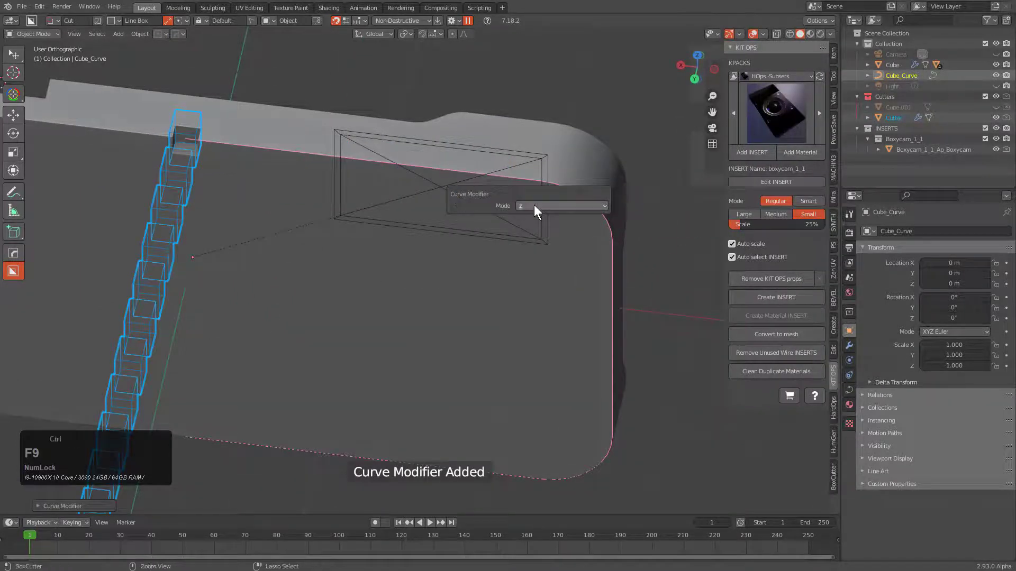
pyautogui.scroll(-1, 534, 204)
pyautogui.scroll(-3, 484, 157)
pyautogui.hotkey('alt', 'a')
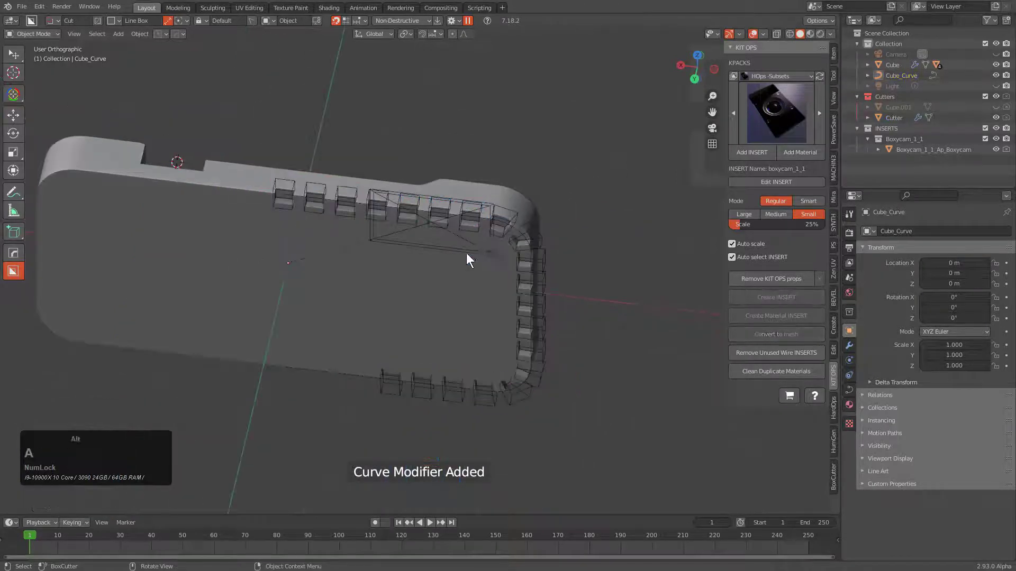
# Step: Apply HOps Late Parent to the phone-shaped body to parent its unparented boolean cutters
pyautogui.moveTo(465, 253); pyautogui.dragTo(344, 220, button='middle')
pyautogui.scroll(1, 474, 160)
pyautogui.click(514, 136)
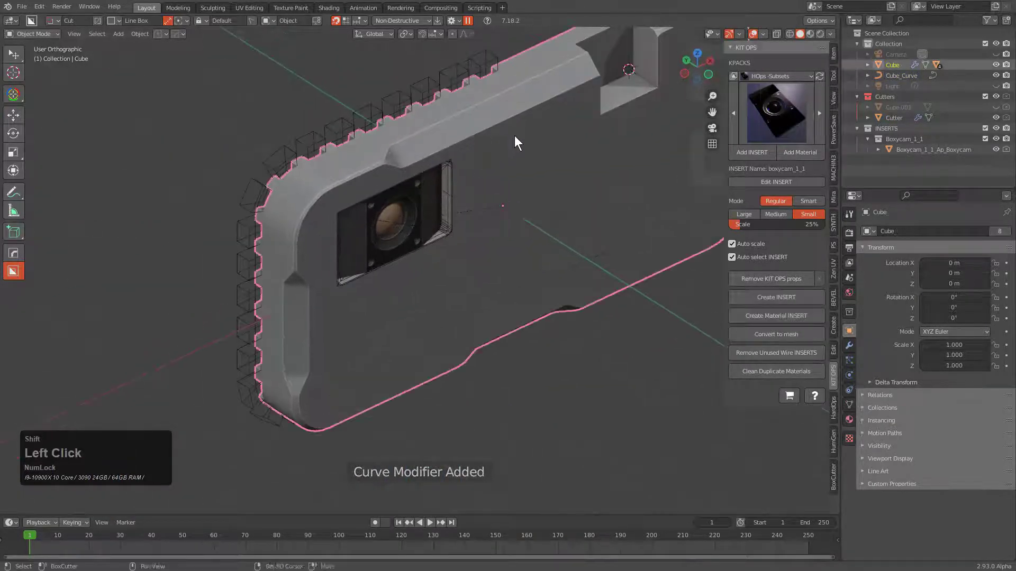
pyautogui.moveTo(514, 136); pyautogui.dragTo(461, 180, button='middle')
pyautogui.press('q')
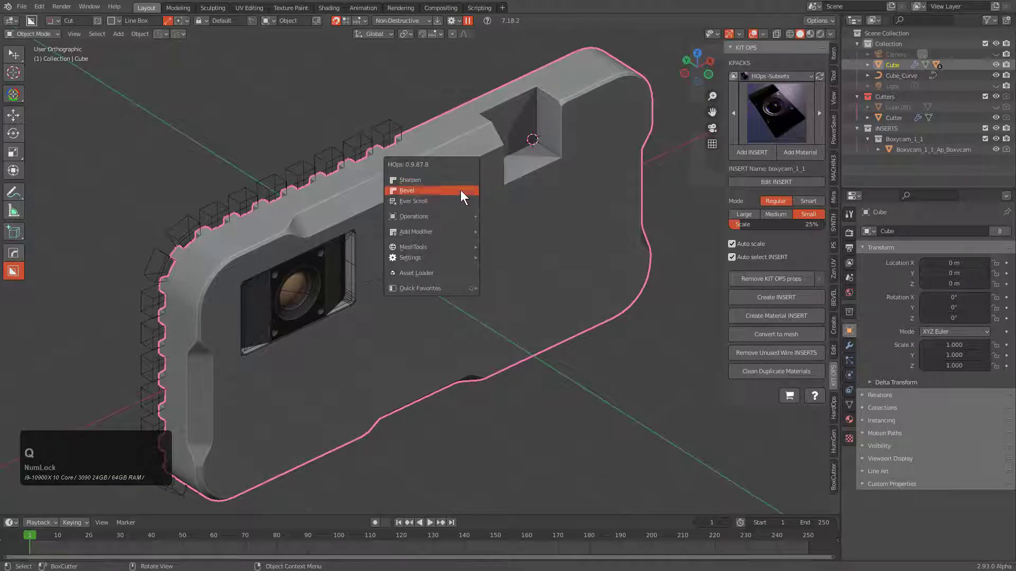
pyautogui.moveTo(458, 218)
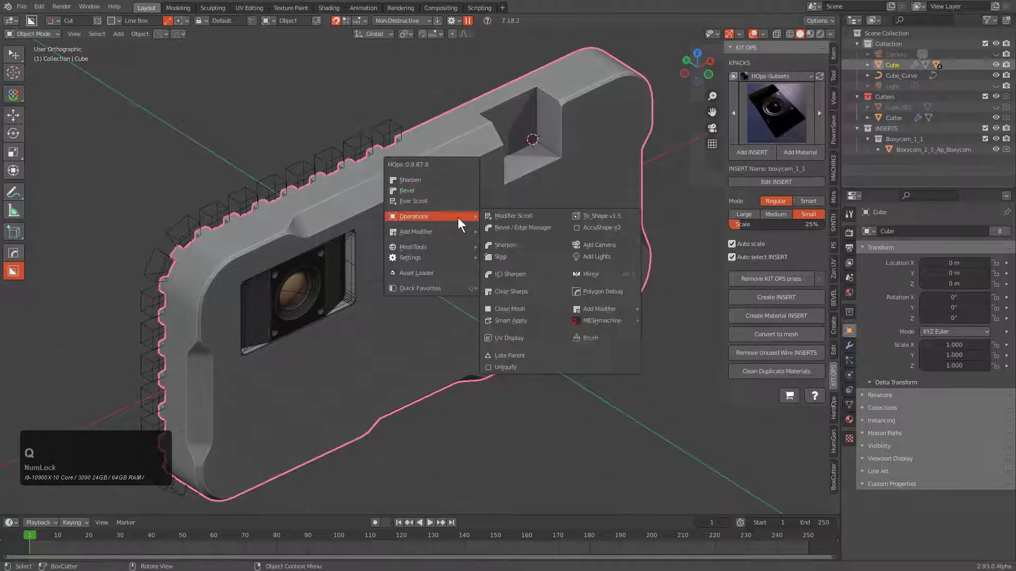
pyautogui.click(516, 358)
# Step: Try moving and freely rotating the body to test whether the cutters follow it
pyautogui.press('g')
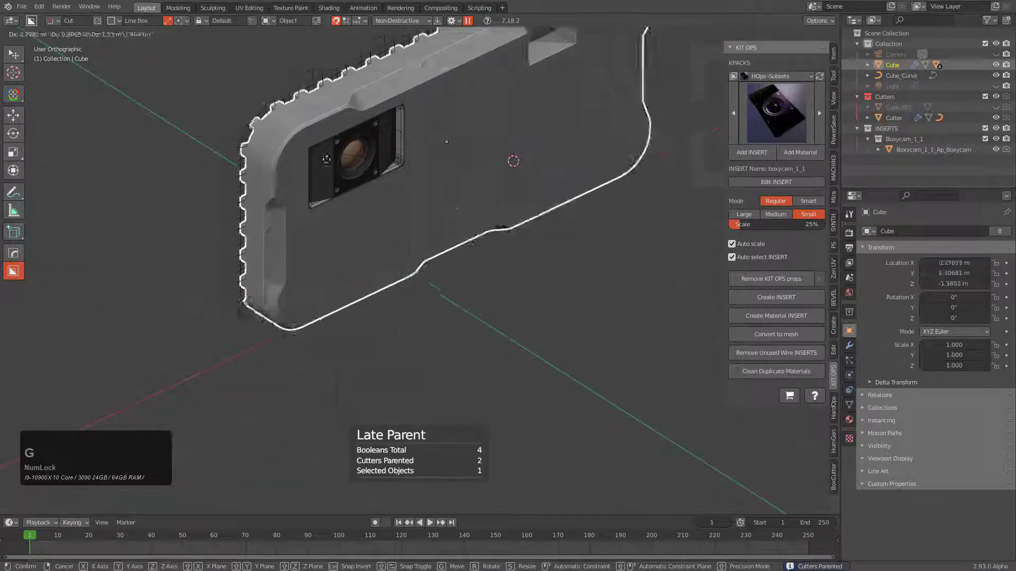
pyautogui.rightClick(295, 292)
pyautogui.press('r')
pyautogui.press('r')
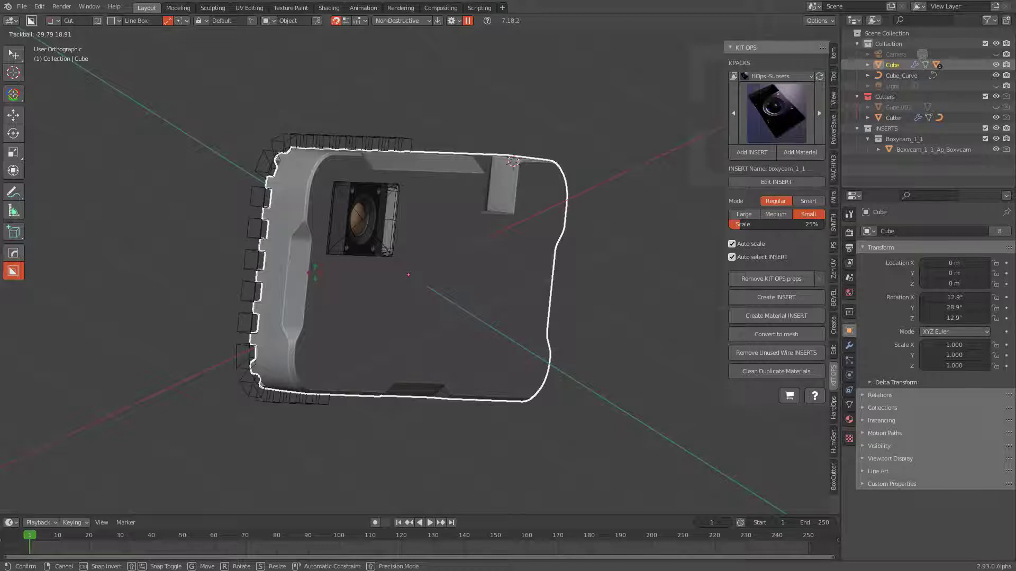
pyautogui.rightClick(317, 279)
pyautogui.moveTo(405, 249); pyautogui.dragTo(412, 199, button='middle')
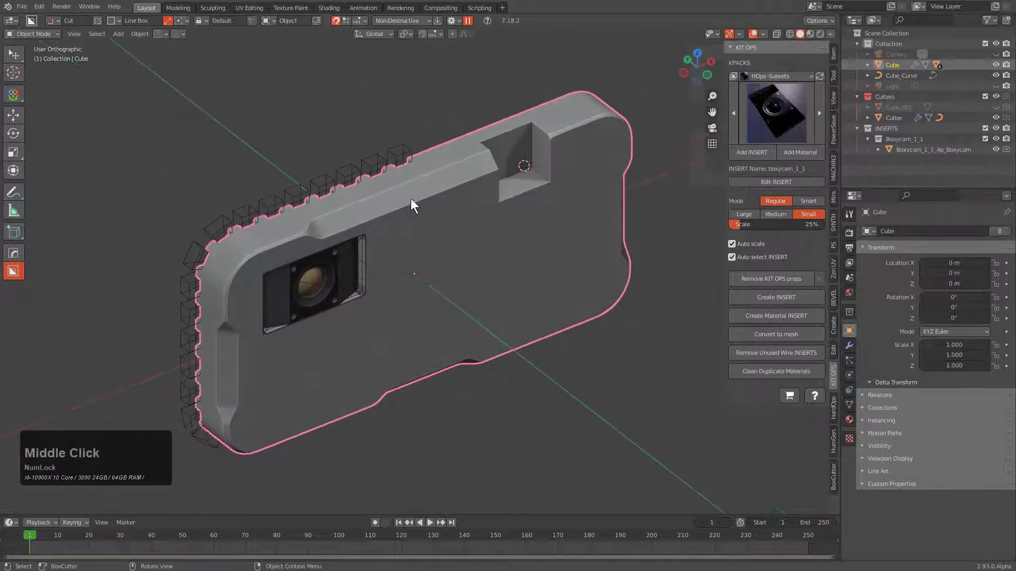
# Step: Reveal the large box notch's cutter with HOps Ever Scroll and move it along X to about -0.836 m, near the camera
pyautogui.click(513, 209)
pyautogui.press('q')
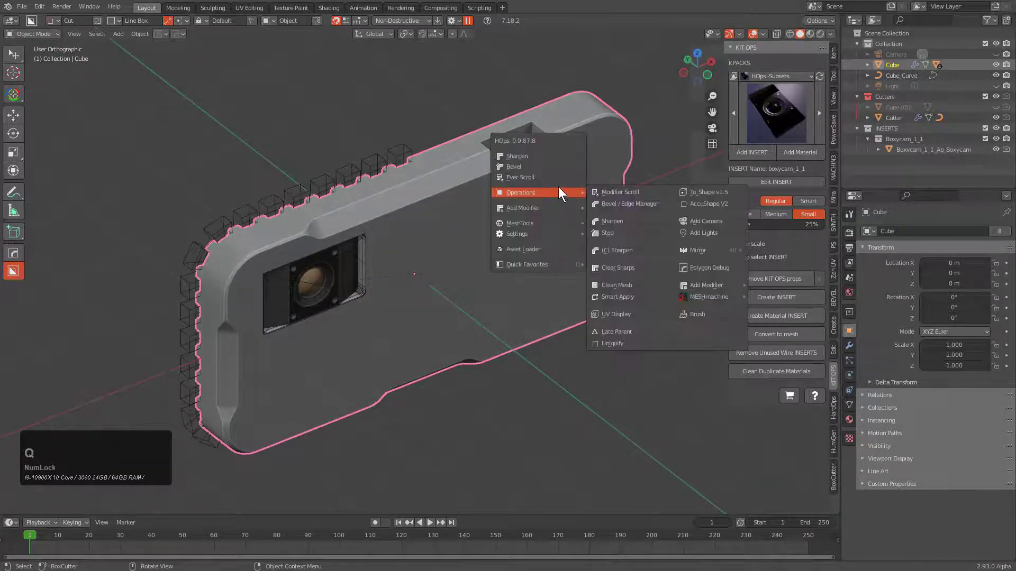
pyautogui.click(558, 175)
pyautogui.scroll(-2, 558, 176)
pyautogui.click(557, 175)
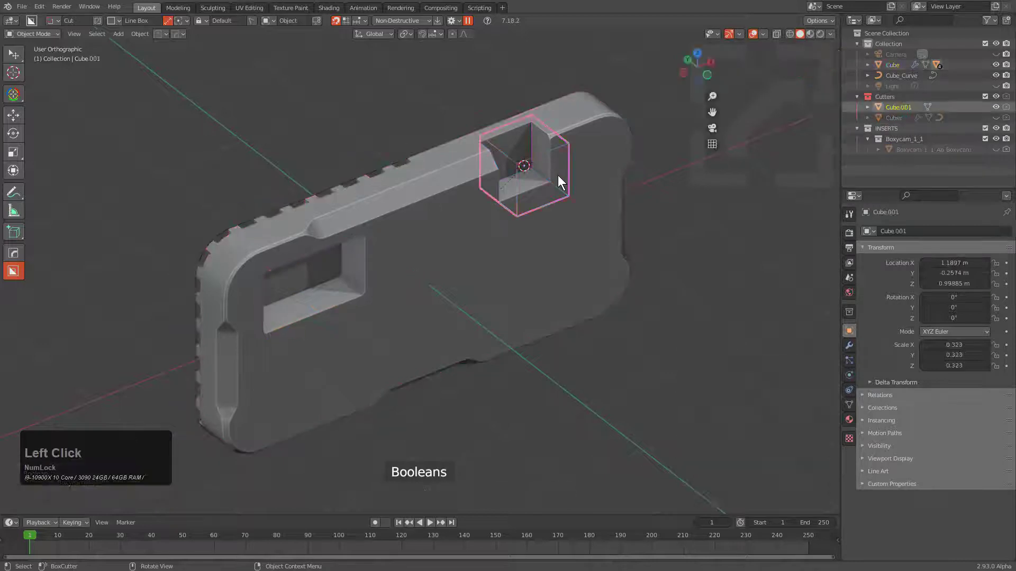
pyautogui.click(442, 218)
# Step: Unhide all objects and show the main, Cutters and INSERTS collections one at a time
pyautogui.hotkey('alt', 'h')
pyautogui.hotkey('alt', 'a')
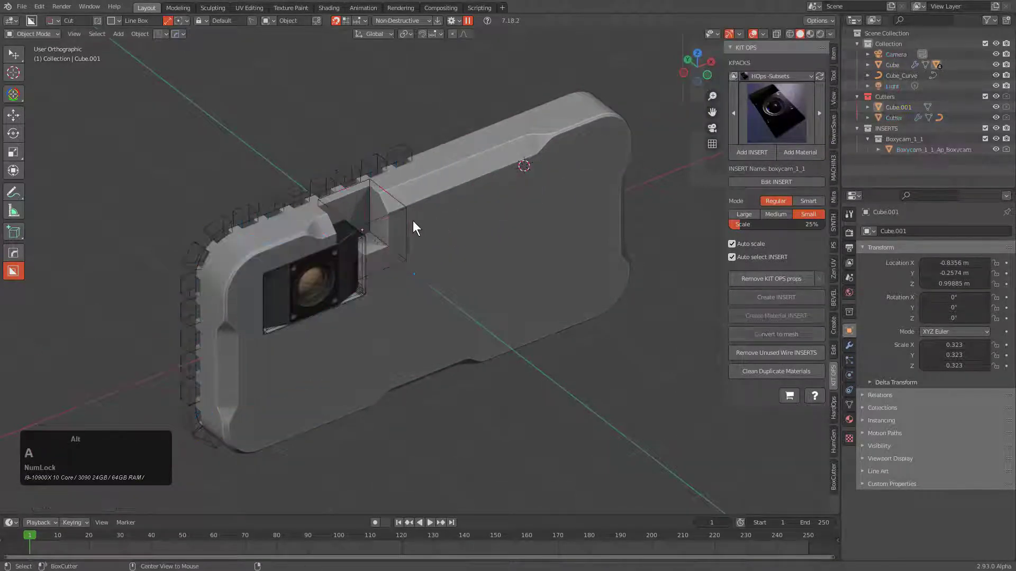
pyautogui.press('1')
pyautogui.scroll(1, 414, 221)
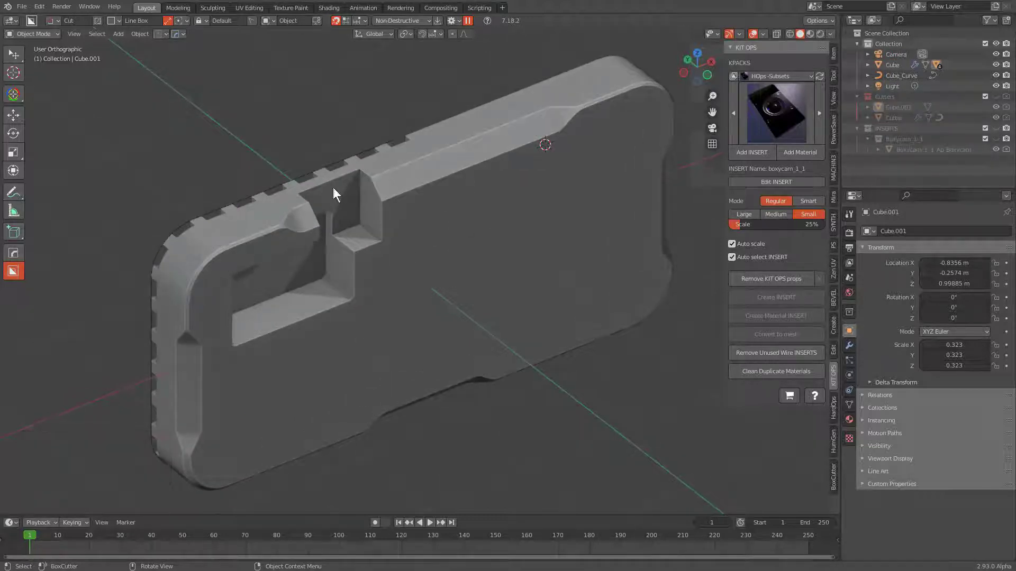
pyautogui.press('1')
pyautogui.press('2')
pyautogui.press('3')
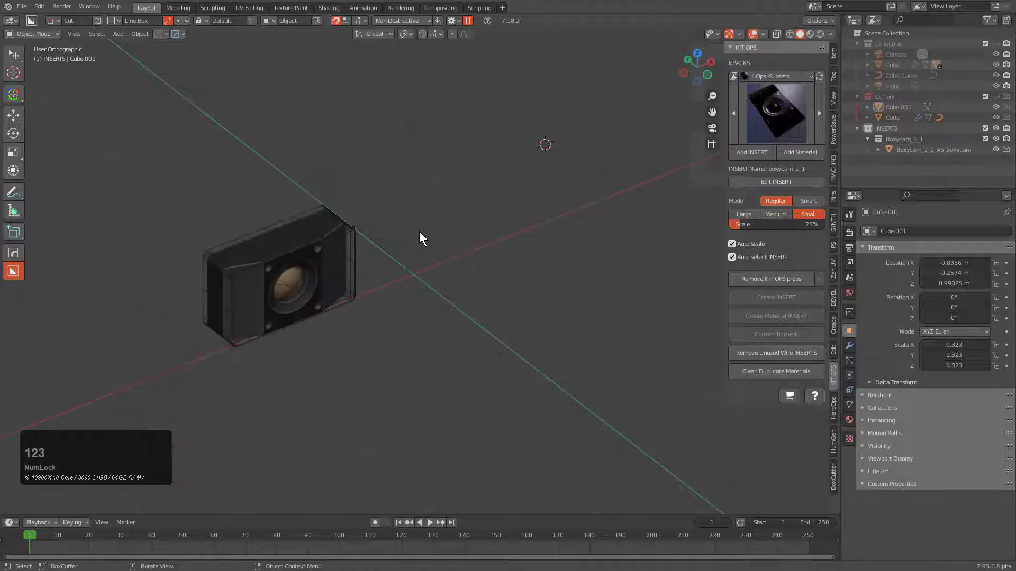
# Step: Show the main collection together with INSERTS, select everything and evict the cutters with HOps Manage
pyautogui.hotkey('shift', '1')
pyautogui.press('a')
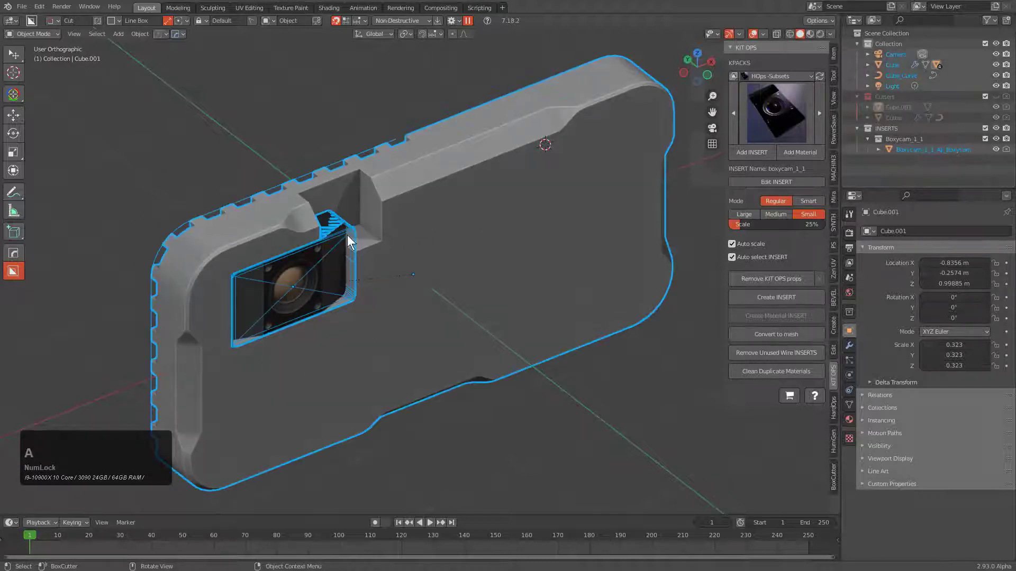
pyautogui.press('q')
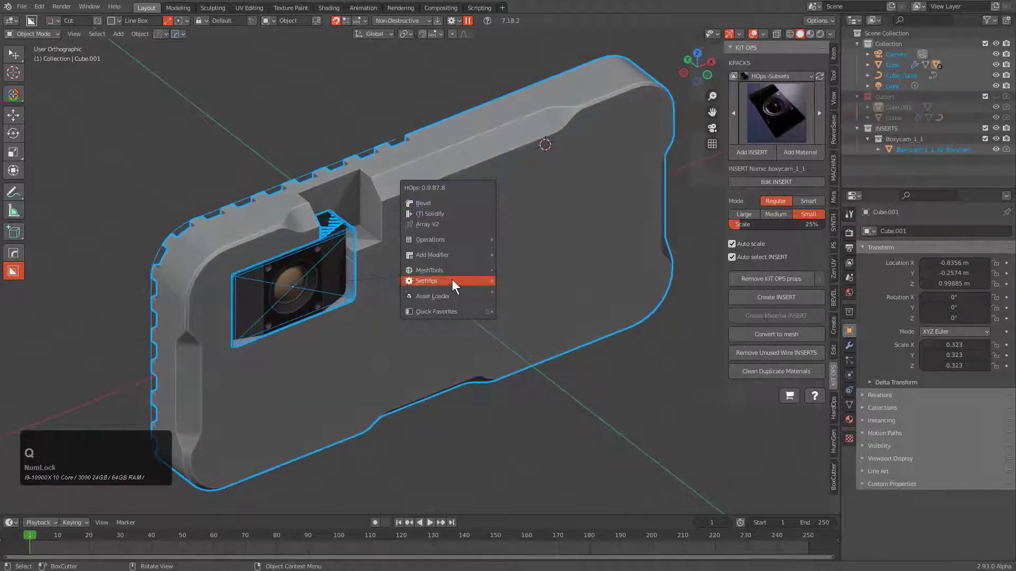
pyautogui.moveTo(458, 277)
pyautogui.keyDown('ctrl'); pyautogui.click(525, 342); pyautogui.keyUp('ctrl')
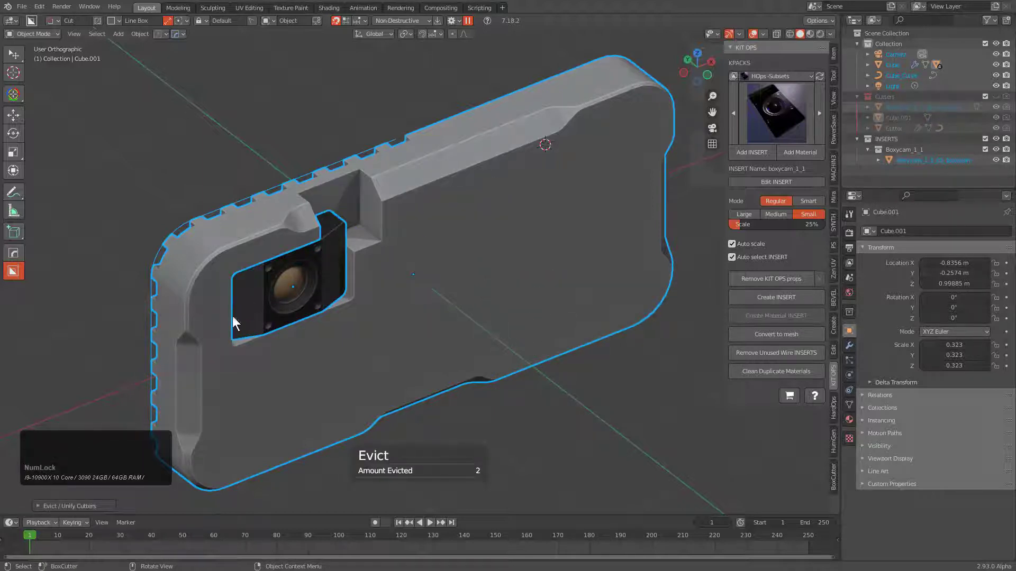
# Step: Try to unify all selected objects with HOps Manage, and undo it
pyautogui.press('q')
pyautogui.moveTo(465, 164)
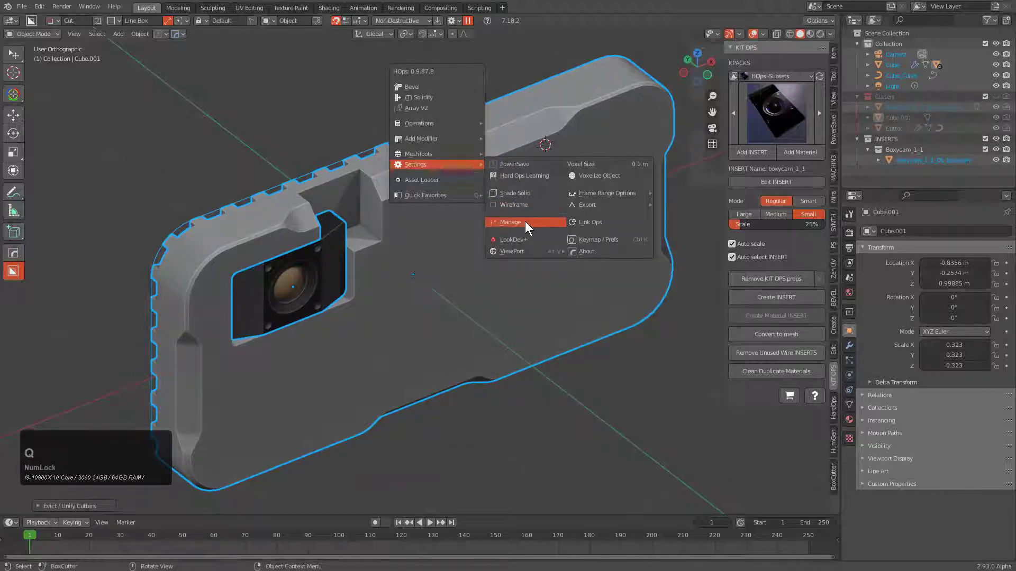
pyautogui.click(525, 221)
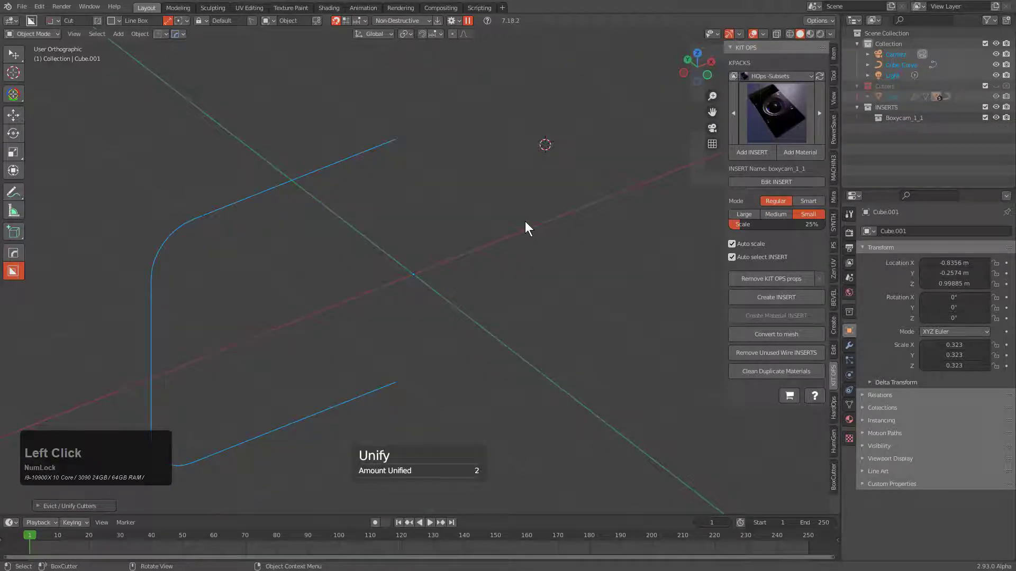
pyautogui.press('z')
# Step: Show INSERTS alongside the main collection and unify the body's camera insert into it with HOps Manage
pyautogui.press('1')
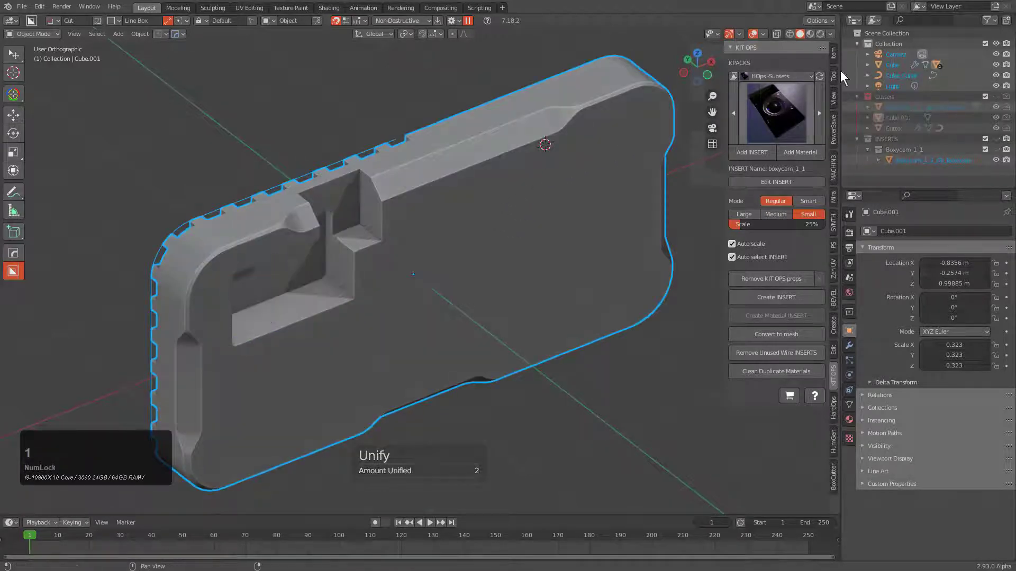
pyautogui.click(885, 45)
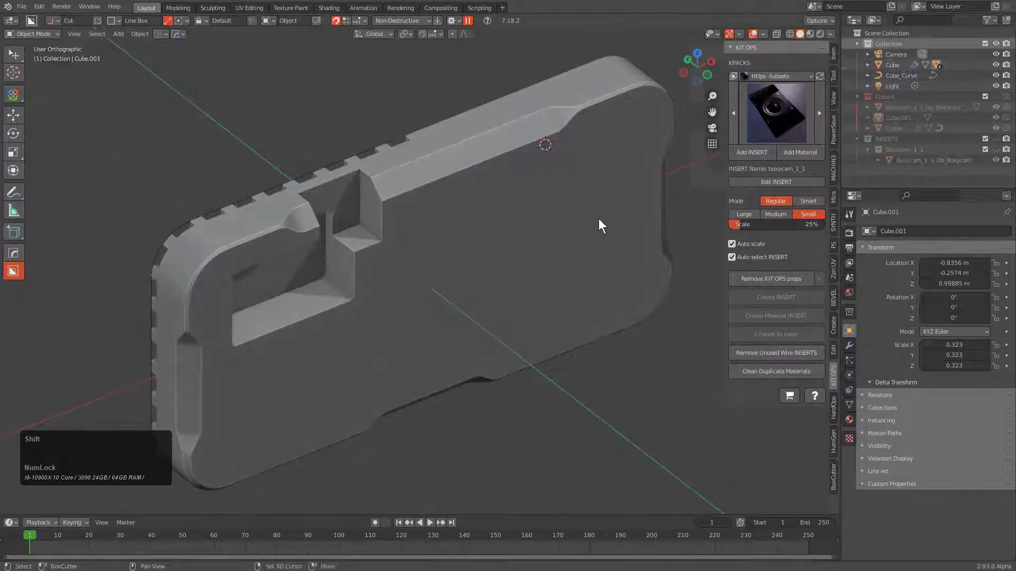
pyautogui.hotkey('shift', '3')
pyautogui.click(462, 182)
pyautogui.press('q')
pyautogui.moveTo(468, 176)
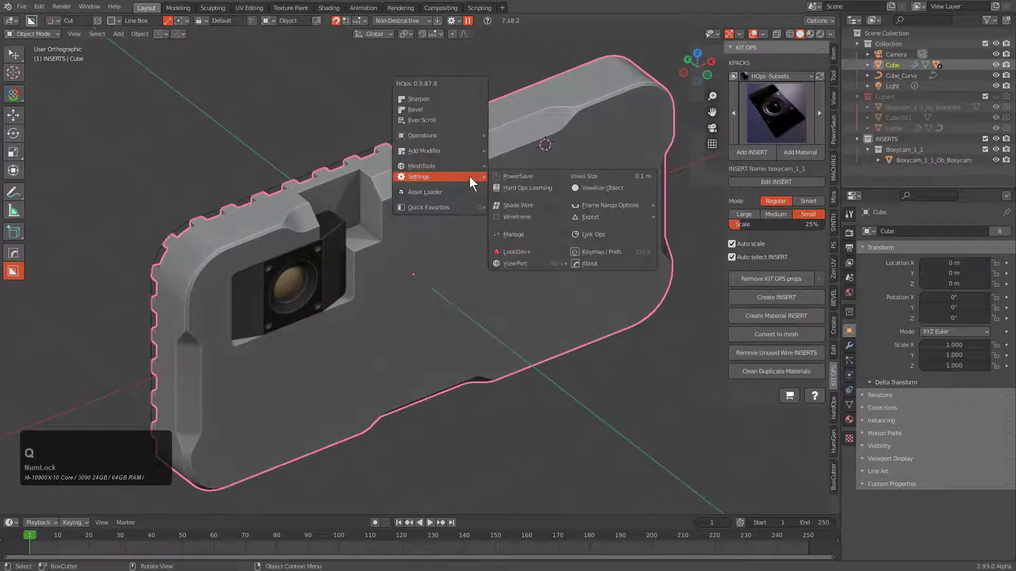
pyautogui.click(521, 232)
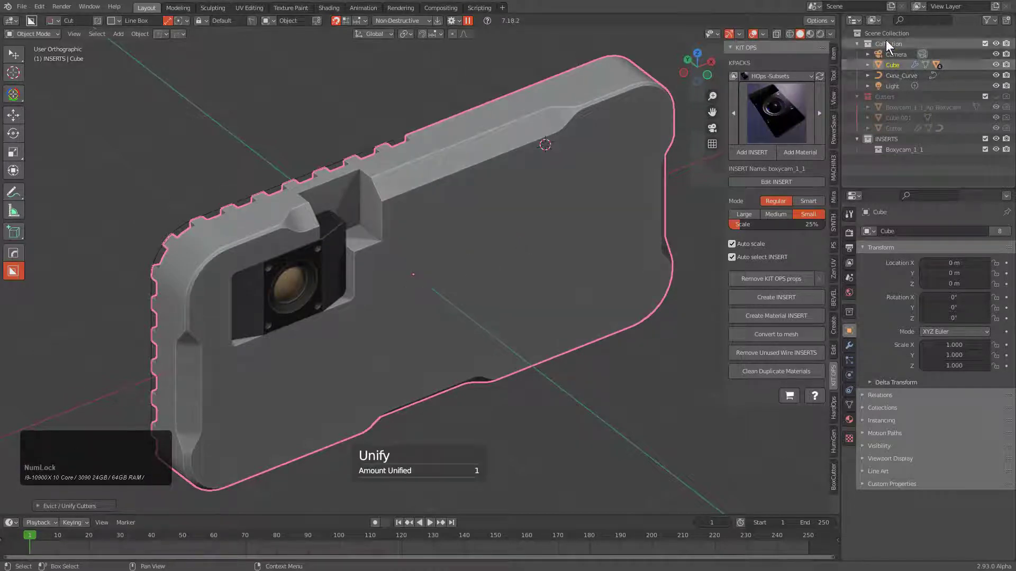
# Step: Try rotating the body to test it together with the unified camera insert
pyautogui.click(496, 218)
pyautogui.press('r')
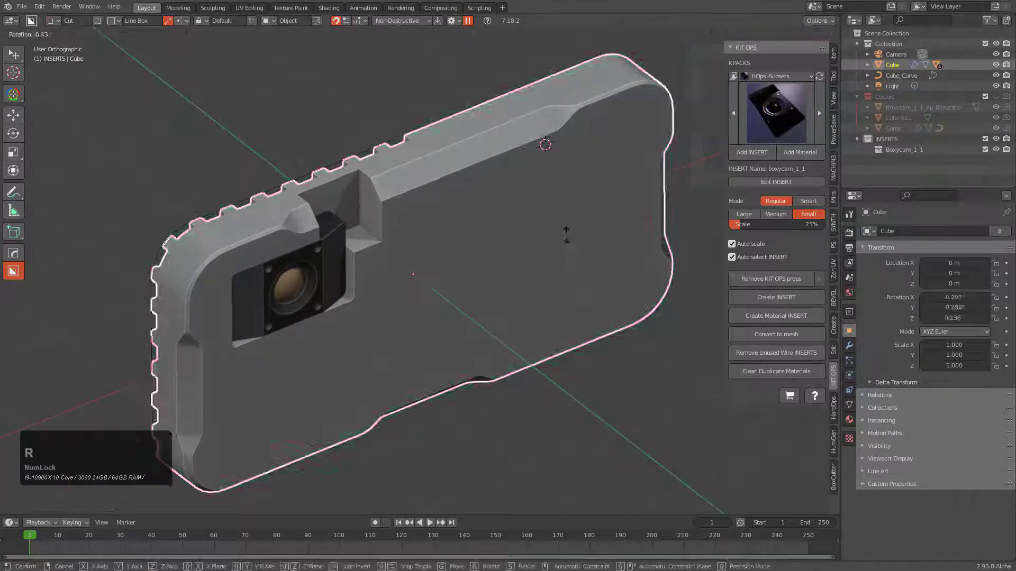
pyautogui.press('Escape')
# Step: Cycle through isolating the main, Cutters and INSERTS collections to examine their contents, ending on the main collection
pyautogui.press('1')
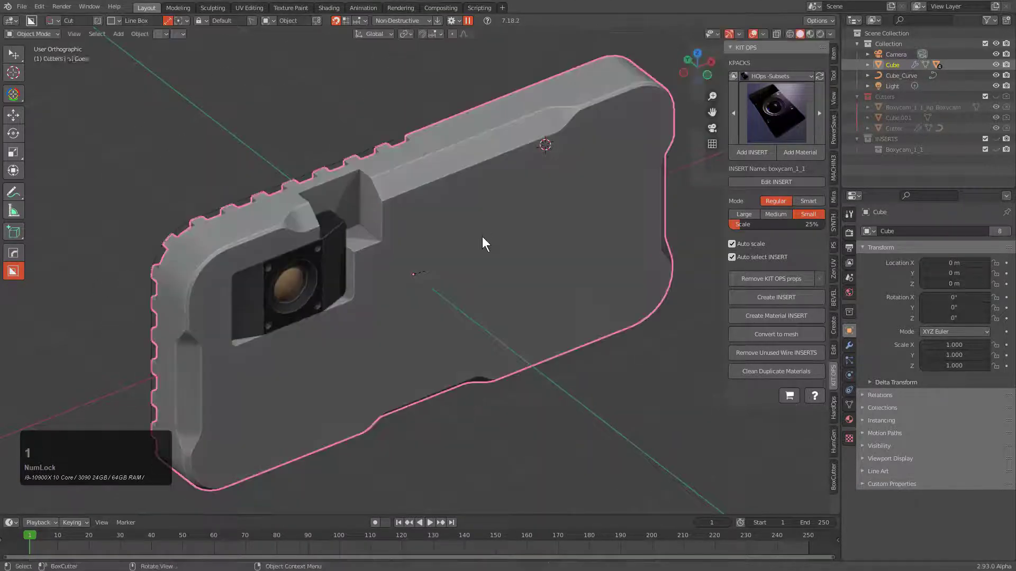
pyautogui.press('2')
pyautogui.press('3')
pyautogui.press('1')
pyautogui.press('2')
pyautogui.press('3')
pyautogui.press('1')
pyautogui.press('2')
pyautogui.press('3')
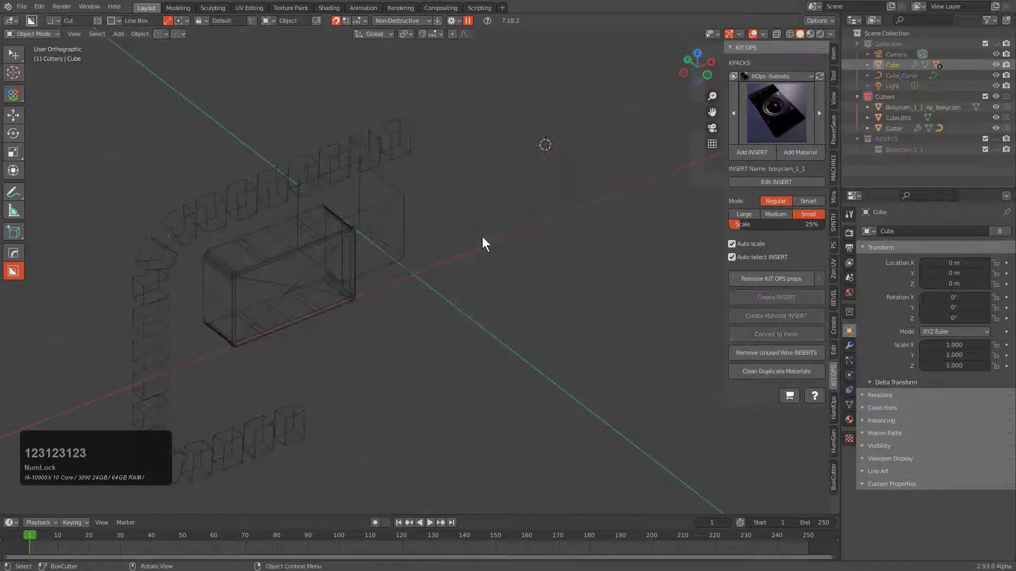
pyautogui.press('1')
pyautogui.click(455, 243)
pyautogui.moveTo(462, 238); pyautogui.dragTo(436, 252, button='middle')
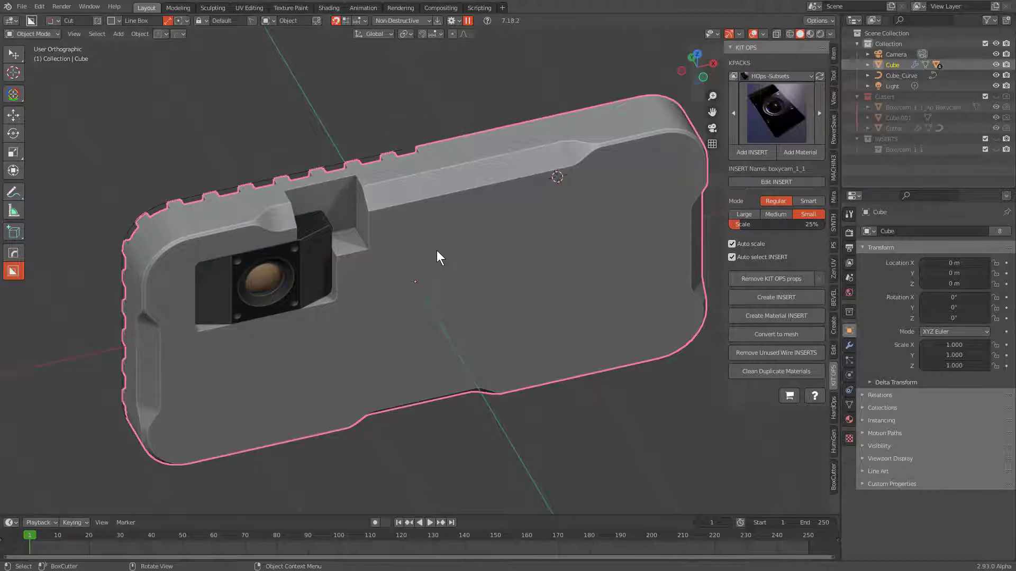
# Step: Add a sphere empty on the body's front face at about X 0.204, Y -0.257, Z 0.379 m and reduce its display size
pyautogui.moveTo(437, 252); pyautogui.dragTo(460, 248, button='middle')
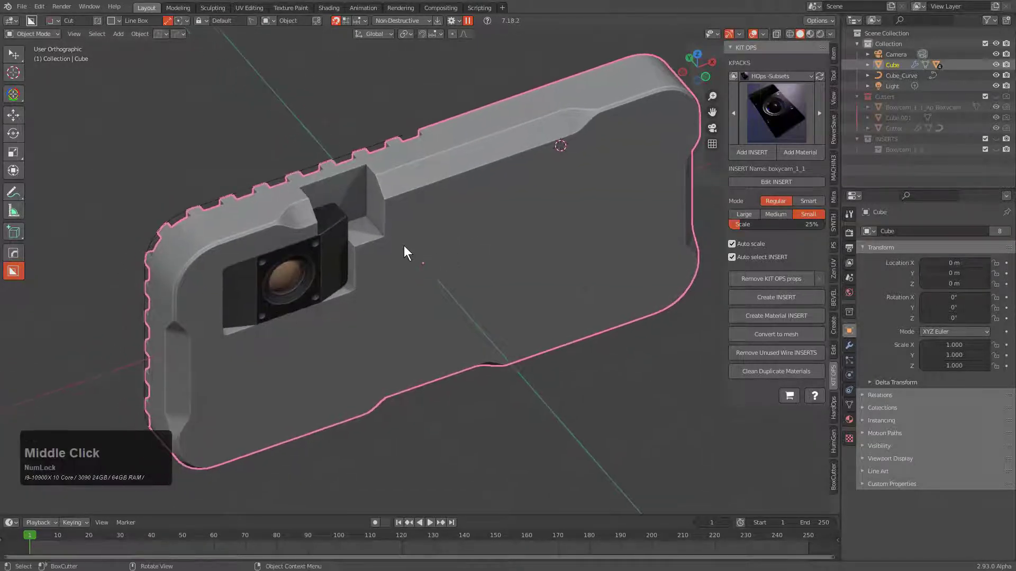
pyautogui.keyDown('shift'); pyautogui.rightClick(458, 266); pyautogui.keyUp('shift')
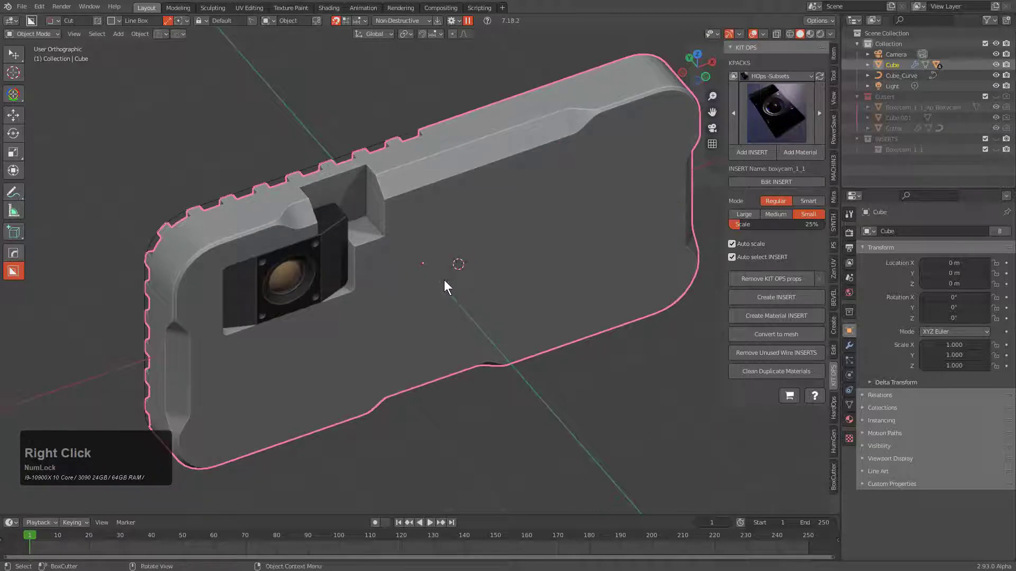
pyautogui.keyDown('shift'); pyautogui.rightClick(460, 254); pyautogui.keyUp('shift')
pyautogui.hotkey('shift', 'a')
pyautogui.moveTo(466, 344)
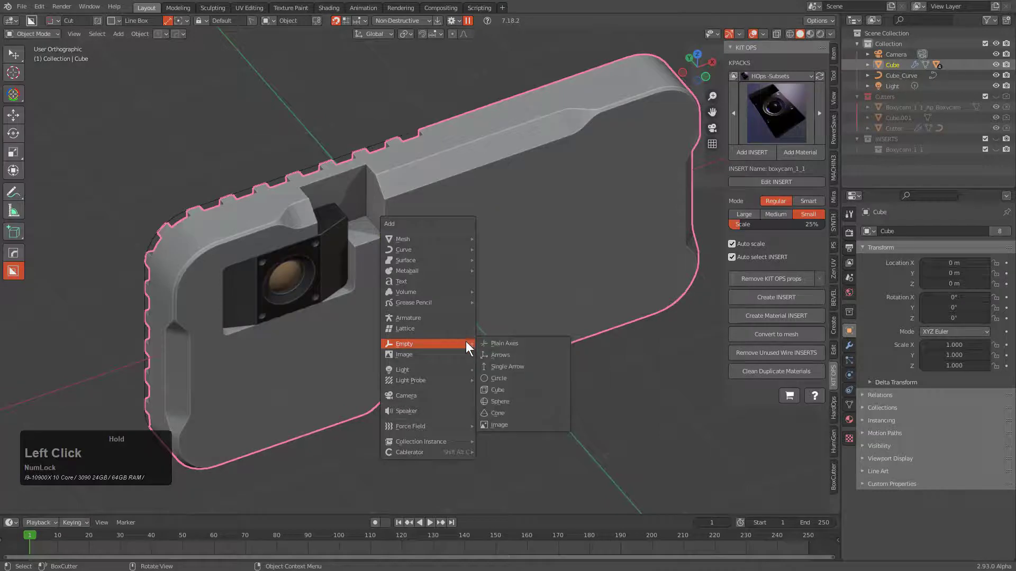
pyautogui.click(496, 401)
pyautogui.rightClick(507, 302)
pyautogui.click(507, 302)
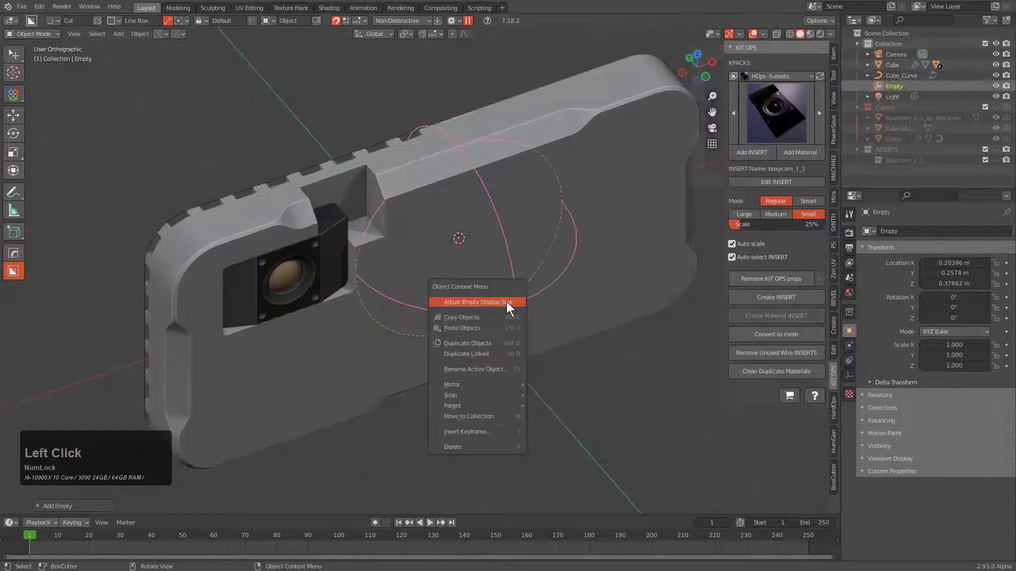
pyautogui.click(469, 288)
# Step: Mirror the body across the sphere empty along X with HOps Mirror, using the default options
pyautogui.moveTo(470, 289); pyautogui.dragTo(386, 315, button='middle')
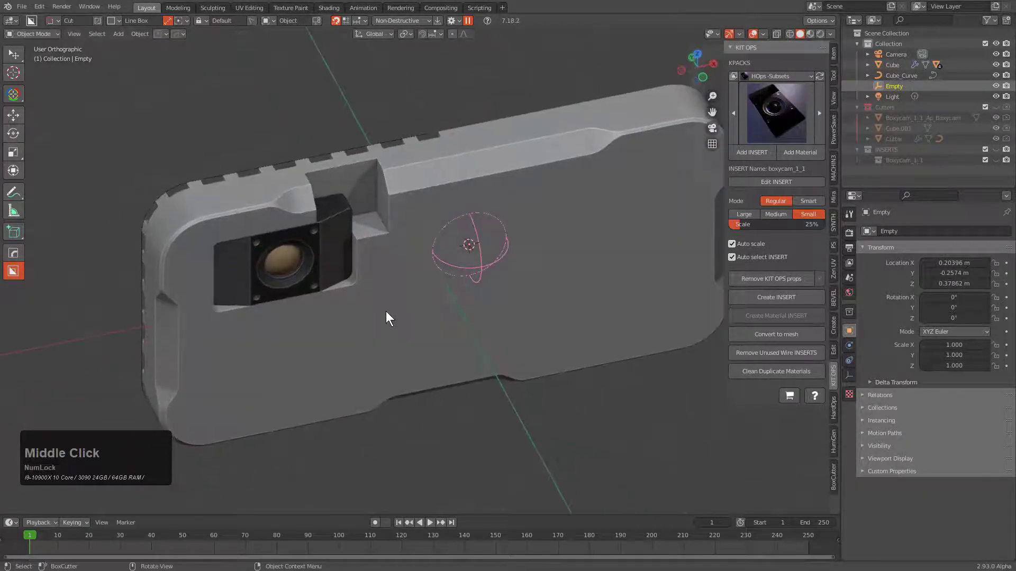
pyautogui.click(397, 304)
pyautogui.keyDown('shift'); pyautogui.click(481, 264); pyautogui.keyUp('shift')
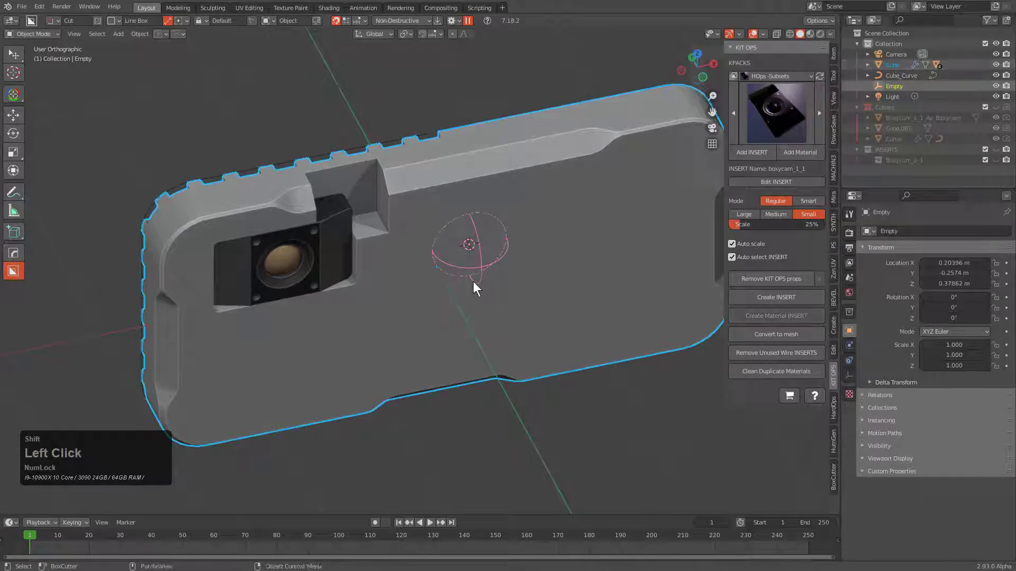
pyautogui.moveTo(473, 281); pyautogui.dragTo(484, 283, button='middle')
pyautogui.hotkey('alt', 'x')
pyautogui.press('x')
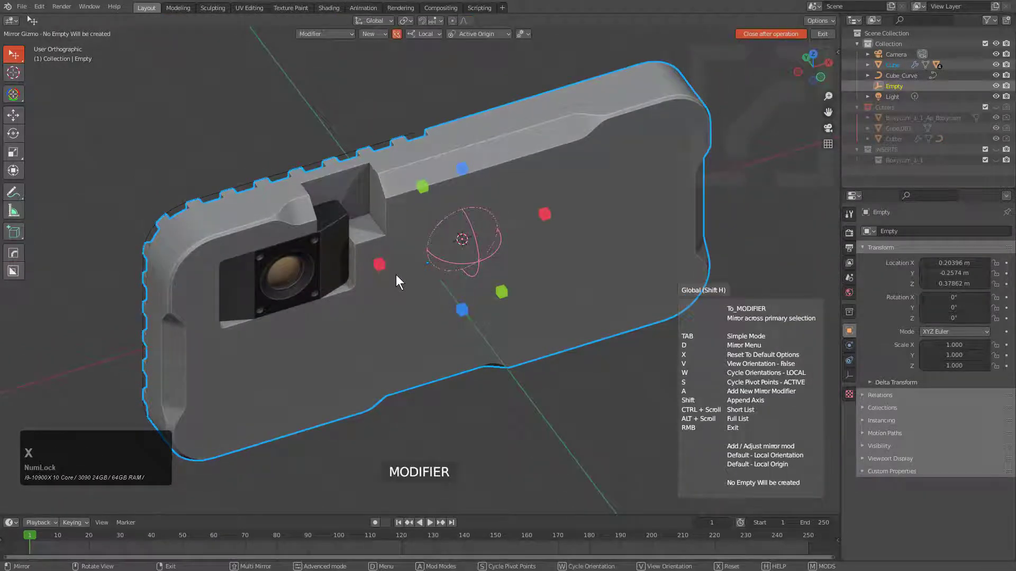
pyautogui.click(380, 265)
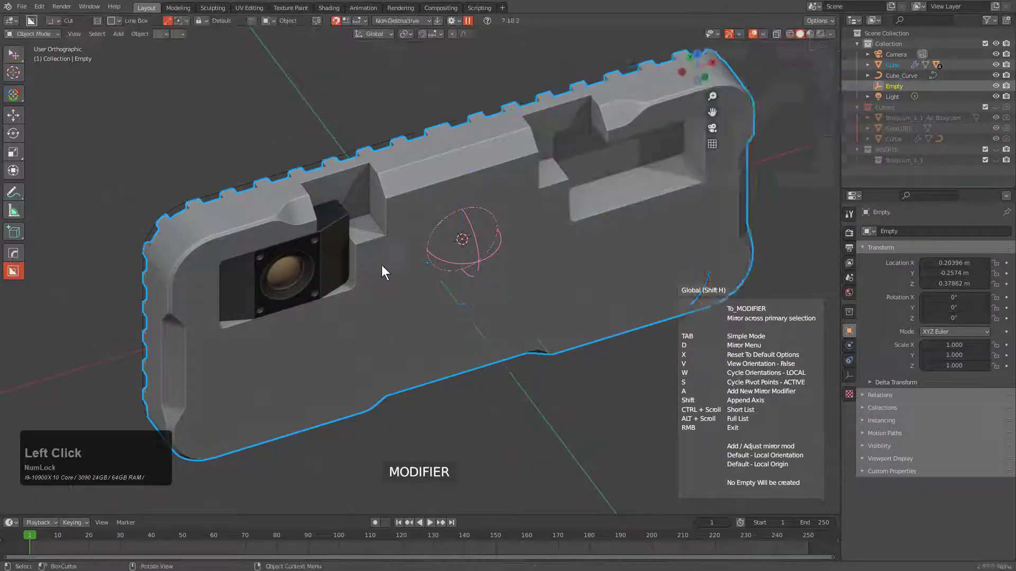
# Step: Try to mirror the camera insert and the body together along X across the sphere empty
pyautogui.moveTo(382, 265); pyautogui.dragTo(351, 280, button='middle')
pyautogui.click(312, 260)
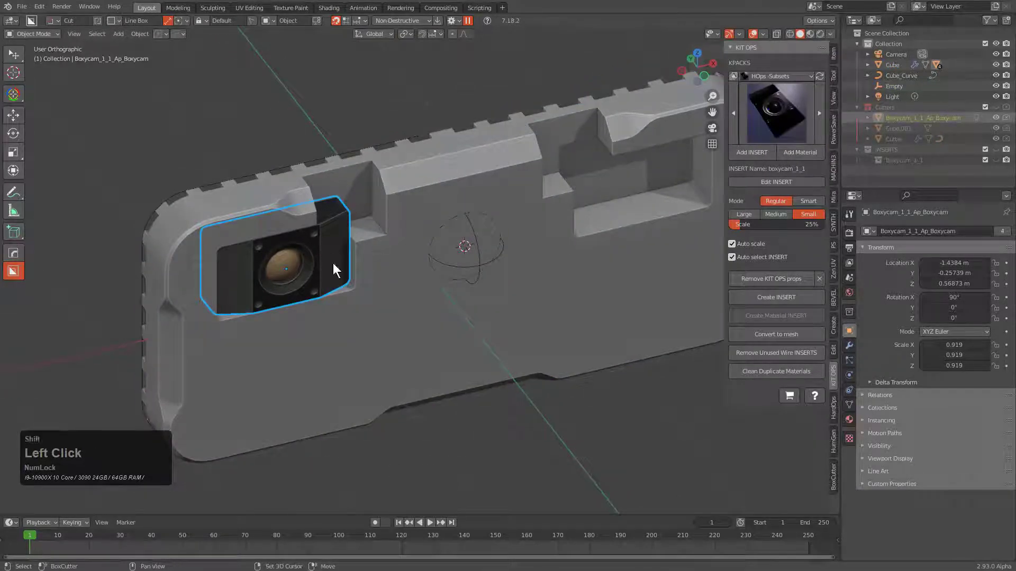
pyautogui.keyDown('shift'); pyautogui.click(403, 203); pyautogui.keyUp('shift')
pyautogui.hotkey('alt', 'x')
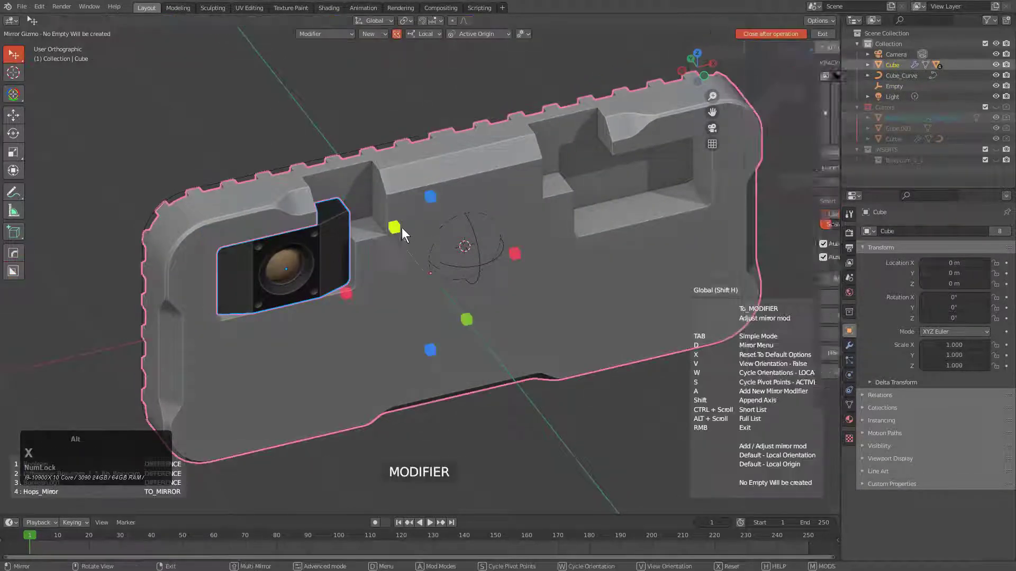
pyautogui.press('x')
pyautogui.keyDown('shift'); pyautogui.click(471, 268); pyautogui.keyUp('shift')
pyautogui.moveTo(471, 268); pyautogui.dragTo(498, 268, button='middle')
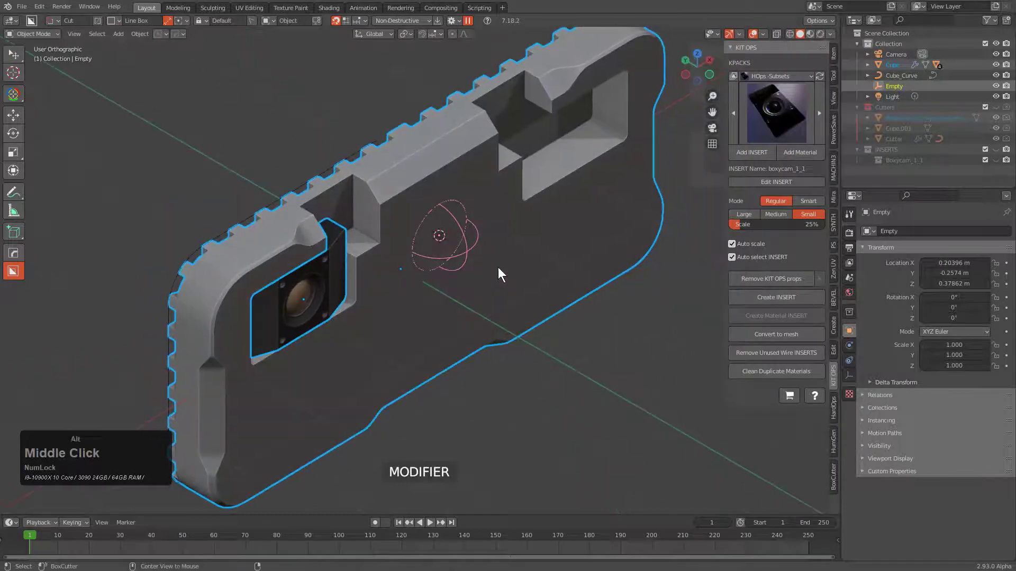
pyautogui.hotkey('alt', 'x')
pyautogui.click(372, 276)
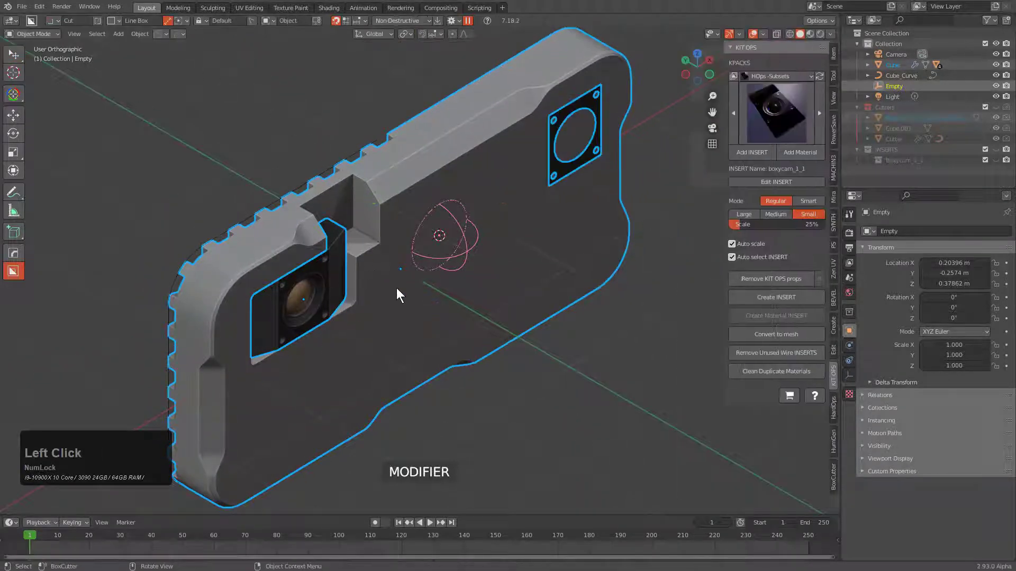
# Step: Undo the combined mirror of the camera insert and body
pyautogui.click(437, 185)
pyautogui.hotkey('ctrl', 'z')
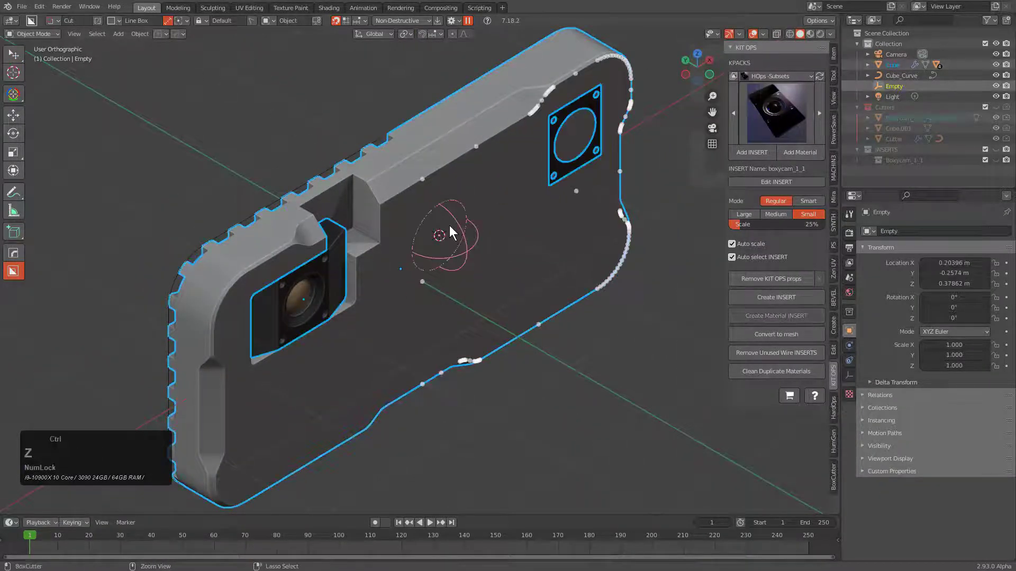
pyautogui.hotkey('ctrl', 'z')
# Step: Mirror only the camera insert along X across the sphere empty with HOps Mirror, using the default options
pyautogui.hotkey('alt', 'a')
pyautogui.click(333, 284)
pyautogui.keyDown('shift'); pyautogui.click(467, 248); pyautogui.keyUp('shift')
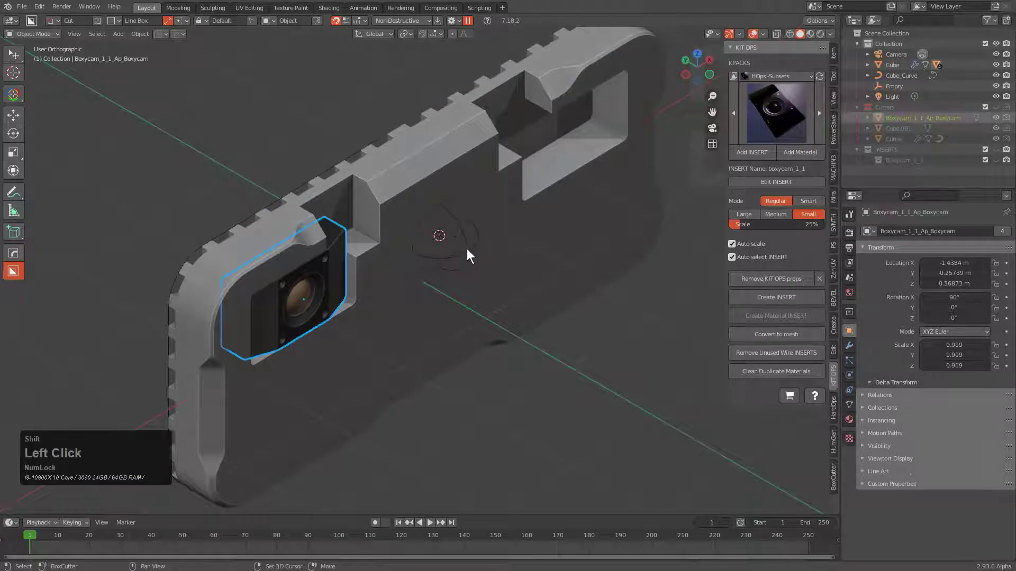
pyautogui.press('x')
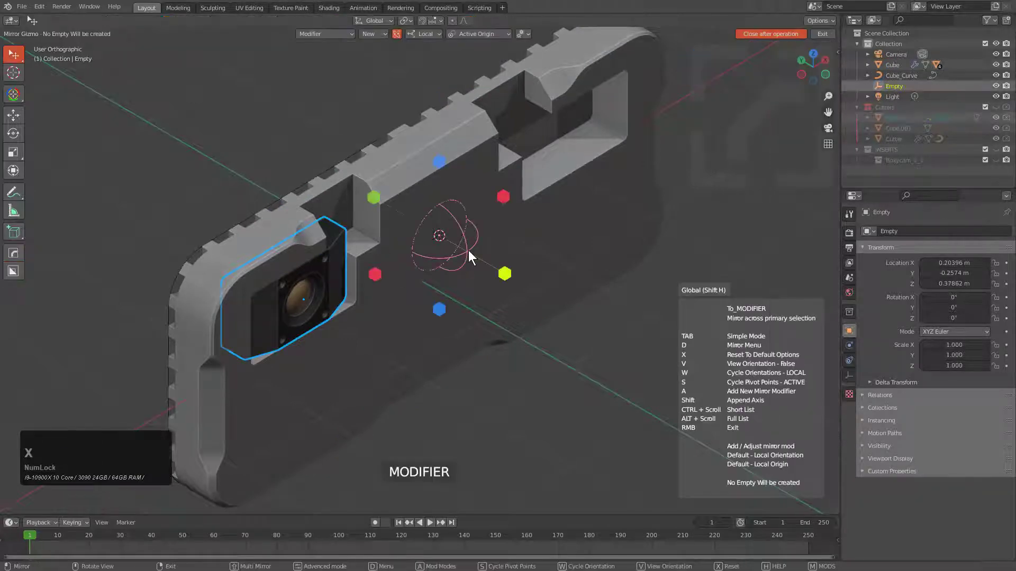
pyautogui.click(379, 273)
pyautogui.moveTo(446, 274); pyautogui.dragTo(412, 265, button='middle')
pyautogui.hotkey('alt', 'a')
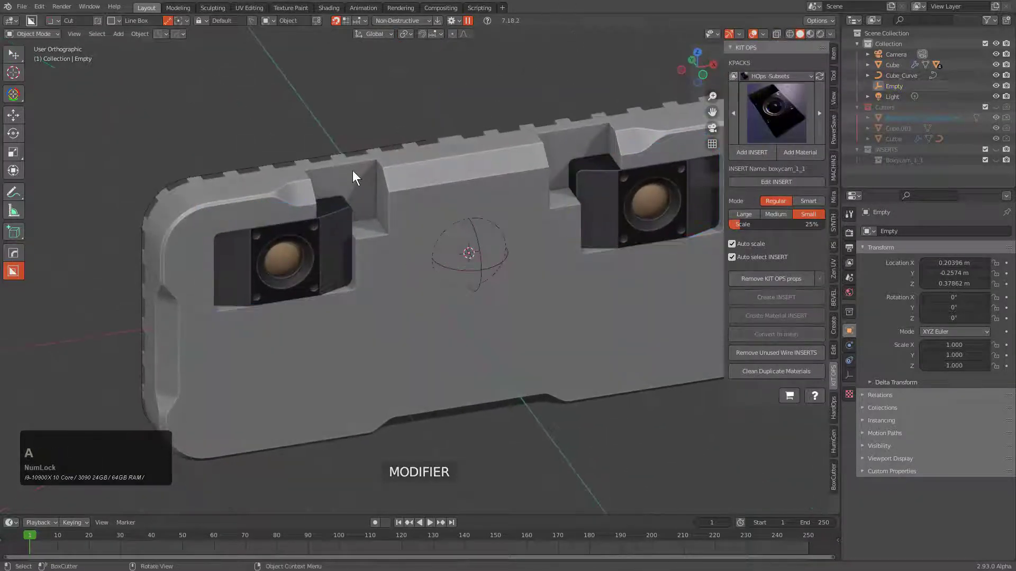
# Step: Try moving the body to test how the mirrored cutouts and cameras react when the empty is not parented
pyautogui.scroll(-2, 545, 222)
pyautogui.scroll(-2, 545, 222)
pyautogui.click(465, 317)
pyautogui.press('g')
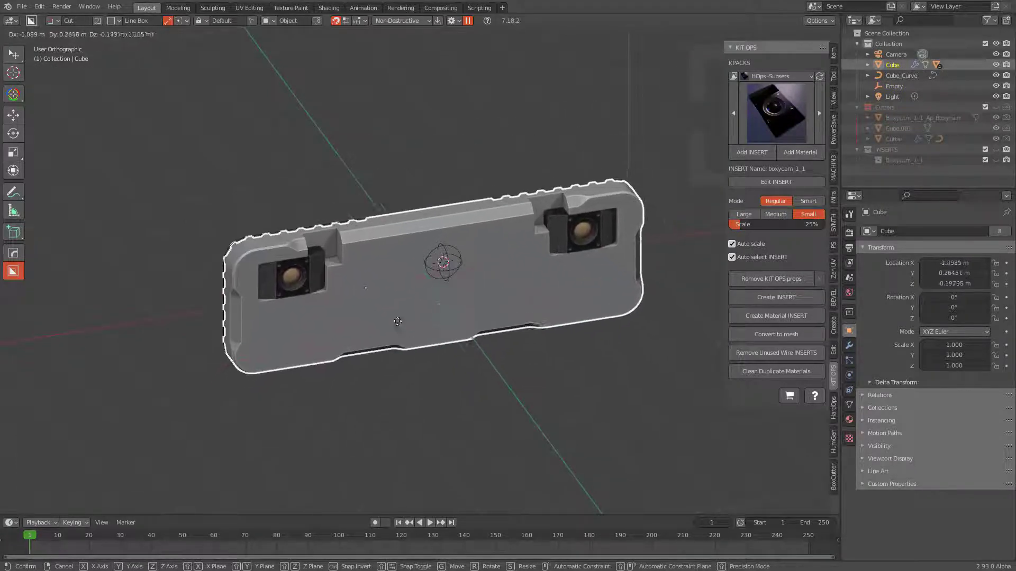
pyautogui.rightClick(435, 267)
pyautogui.scroll(2, 435, 268)
pyautogui.press('g')
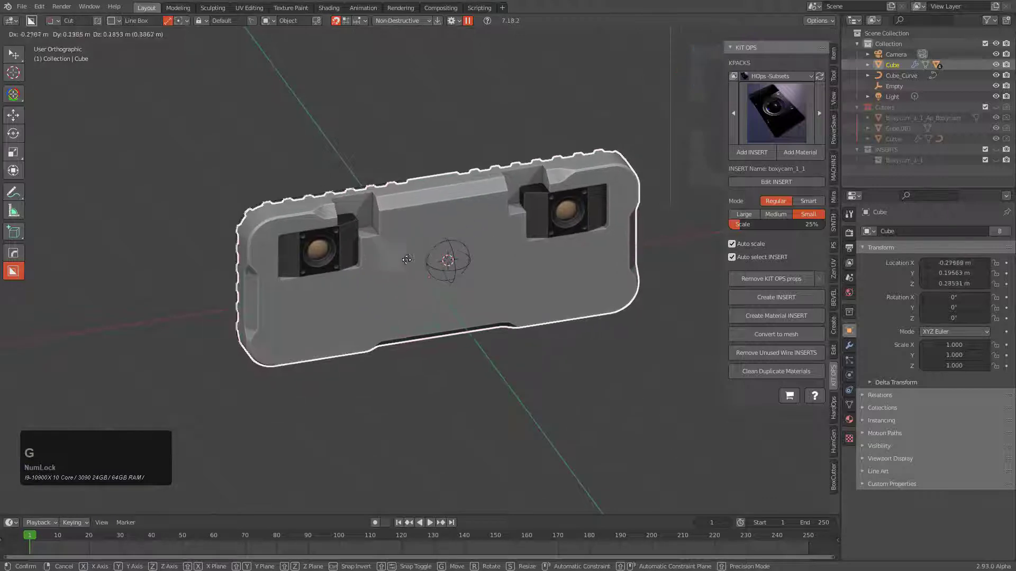
pyautogui.rightClick(404, 264)
# Step: Run HOps Late Parent on the body to parent its cutters and the mirror empty
pyautogui.moveTo(403, 264); pyautogui.dragTo(428, 271, button='middle')
pyautogui.scroll(2, 428, 270)
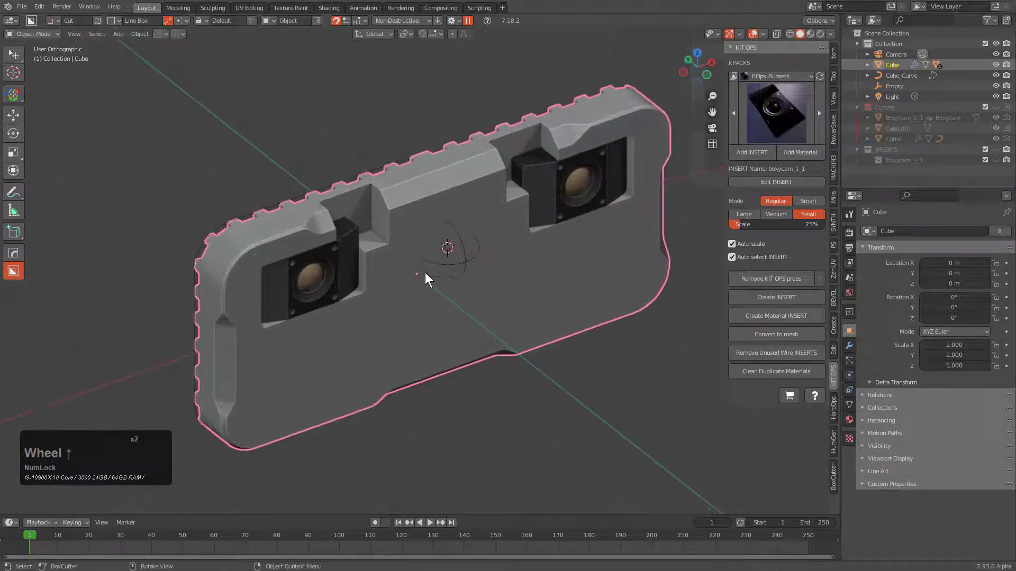
pyautogui.press('q')
pyautogui.moveTo(423, 232)
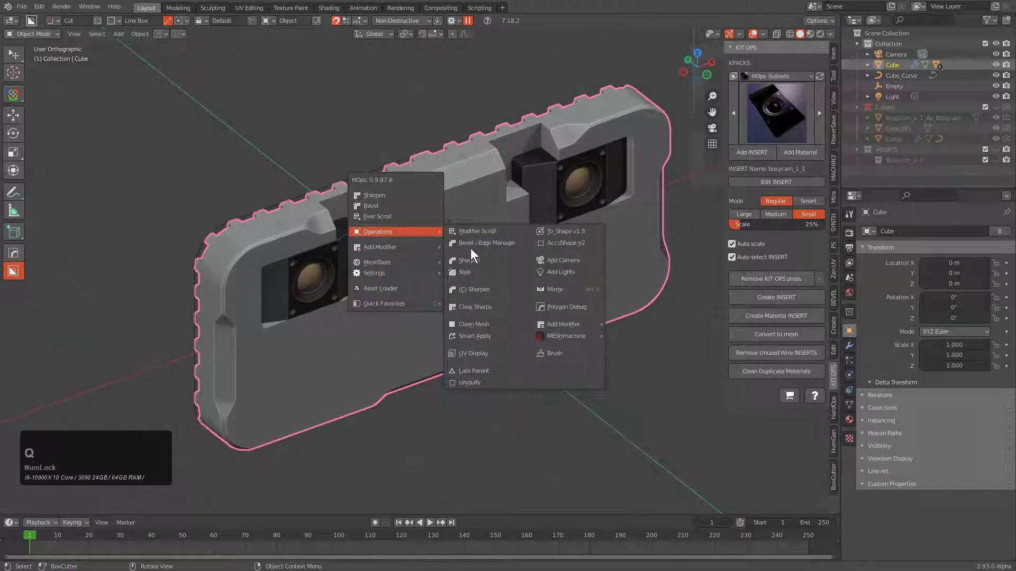
pyautogui.click(480, 369)
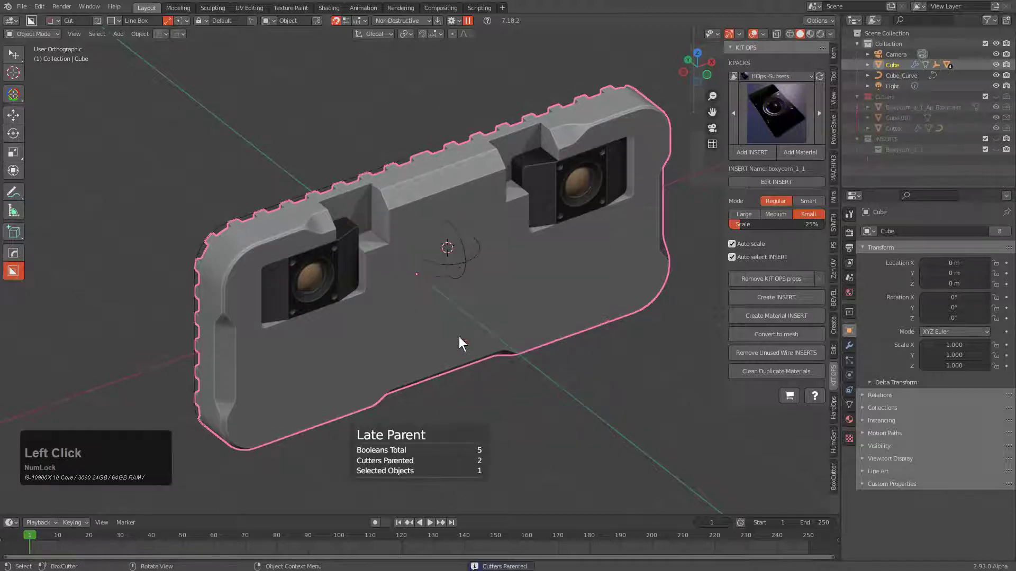
# Step: Try moving and freely rotating the body to test it together with the parented empty and mirrored cameras
pyautogui.press('g')
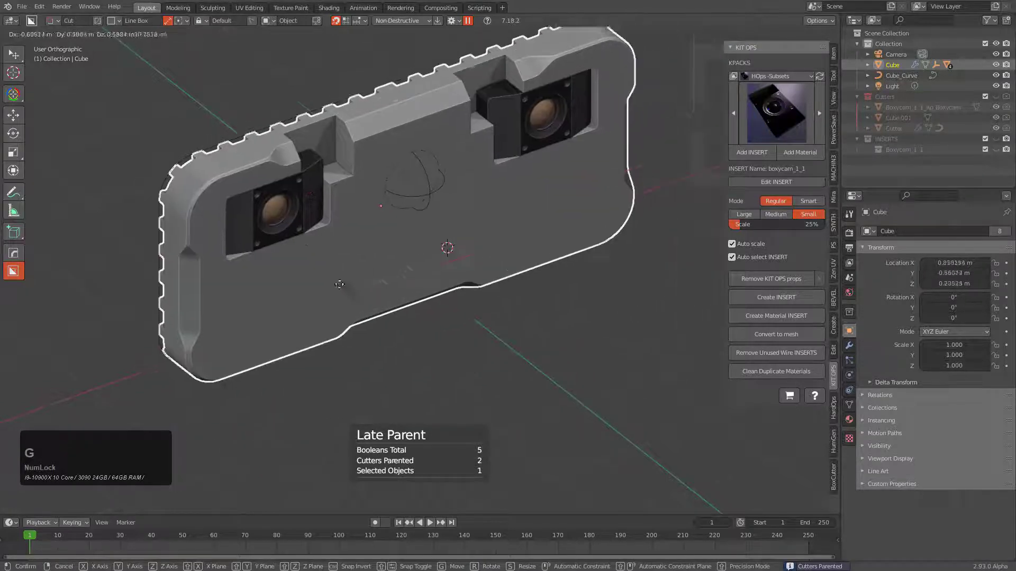
pyautogui.rightClick(439, 229)
pyautogui.press('r')
pyautogui.press('r')
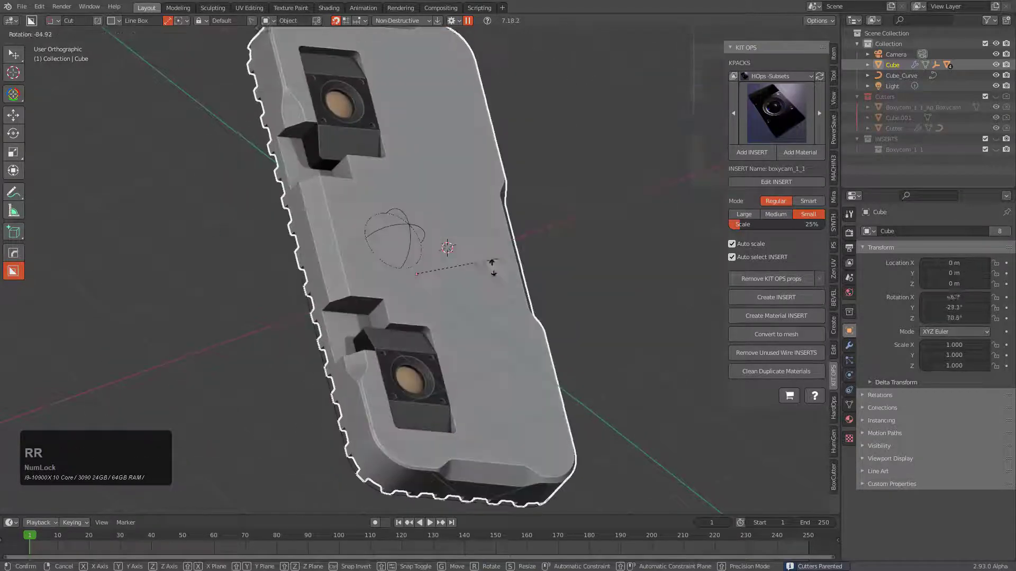
pyautogui.rightClick(417, 301)
pyautogui.press('g')
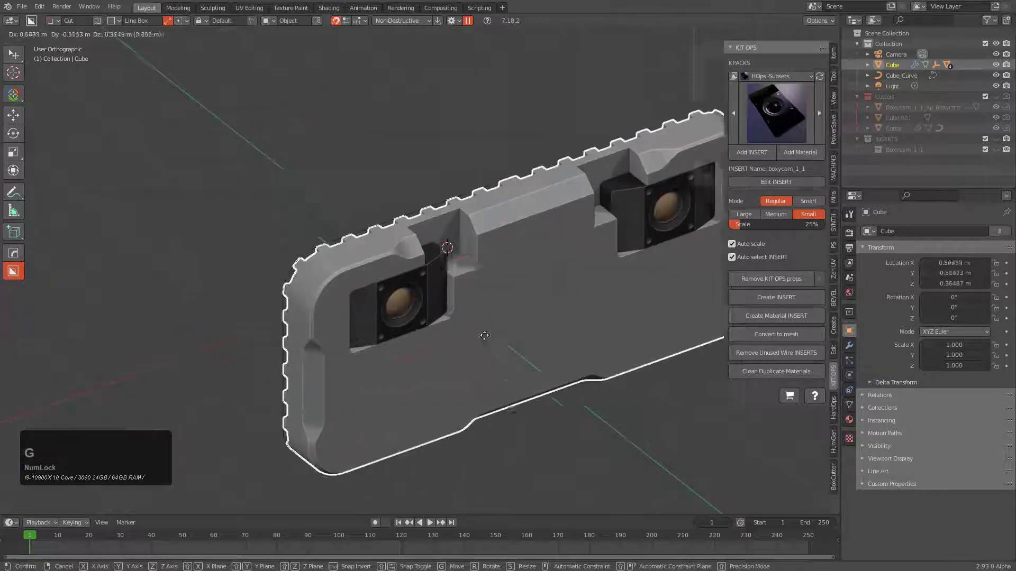
pyautogui.rightClick(440, 282)
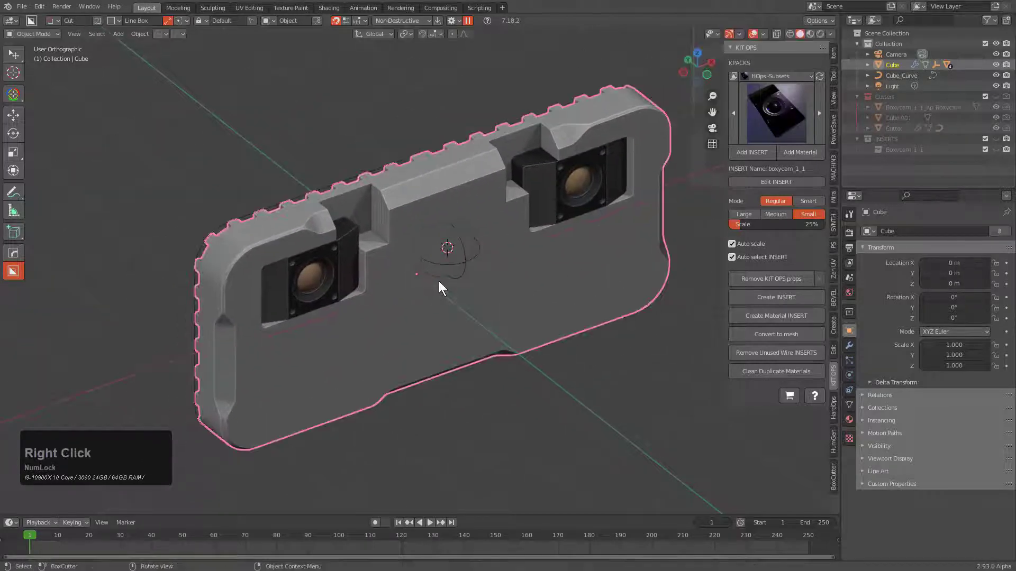
pyautogui.rightClick(439, 282)
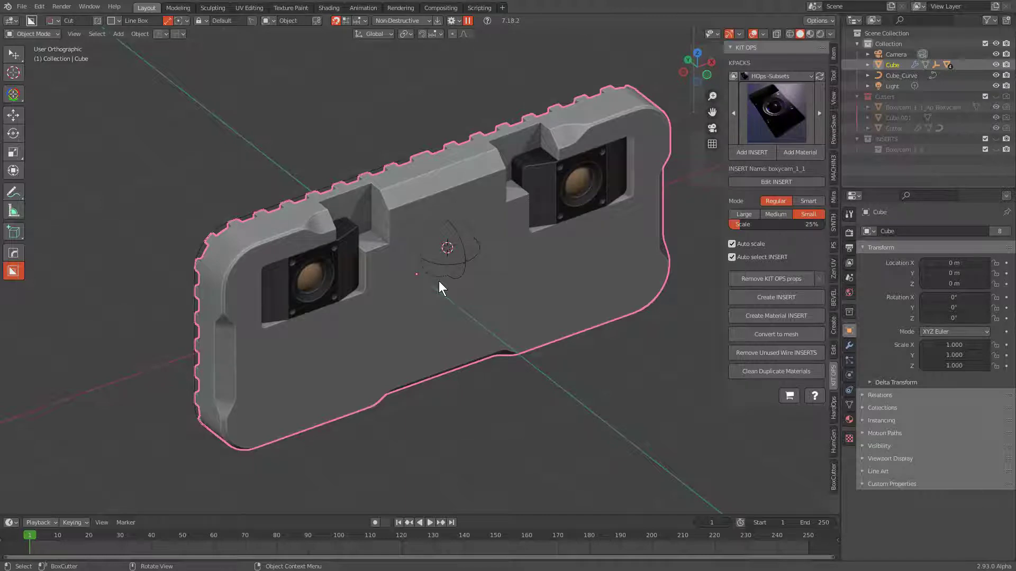
pyautogui.middleClick(460, 246)
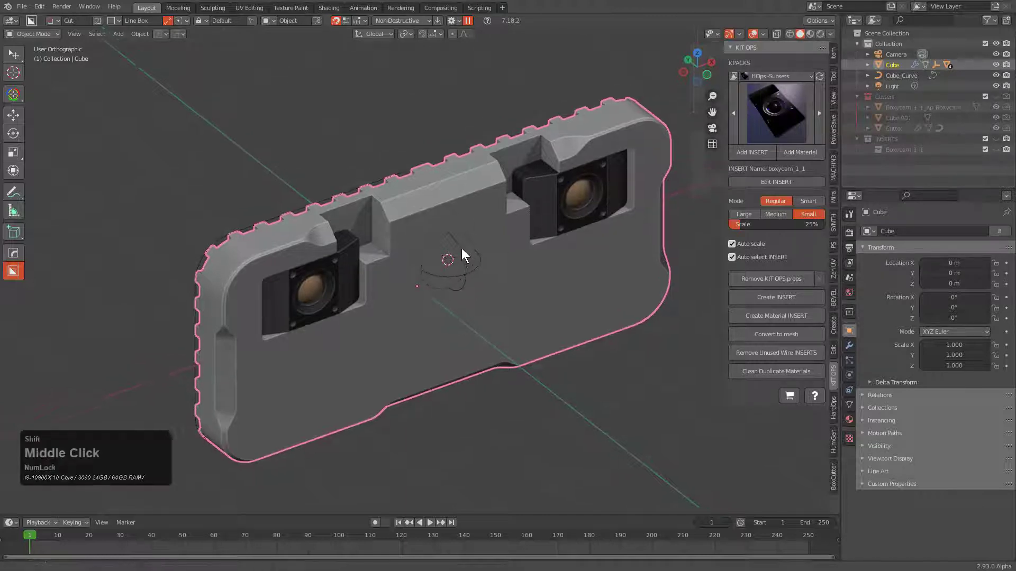
pyautogui.scroll(3, 462, 235)
pyautogui.scroll(-2, 468, 205)
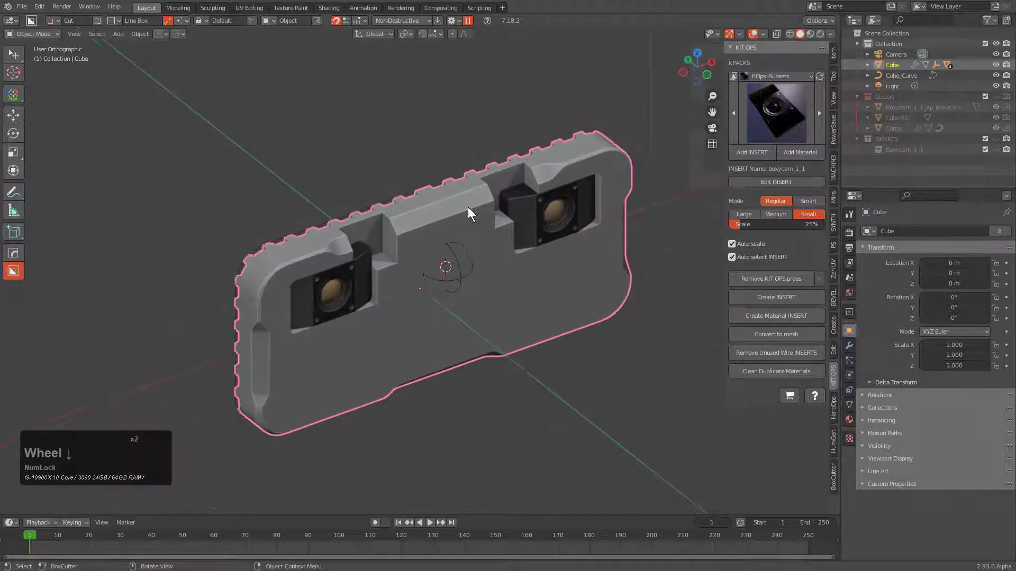
pyautogui.scroll(1, 467, 207)
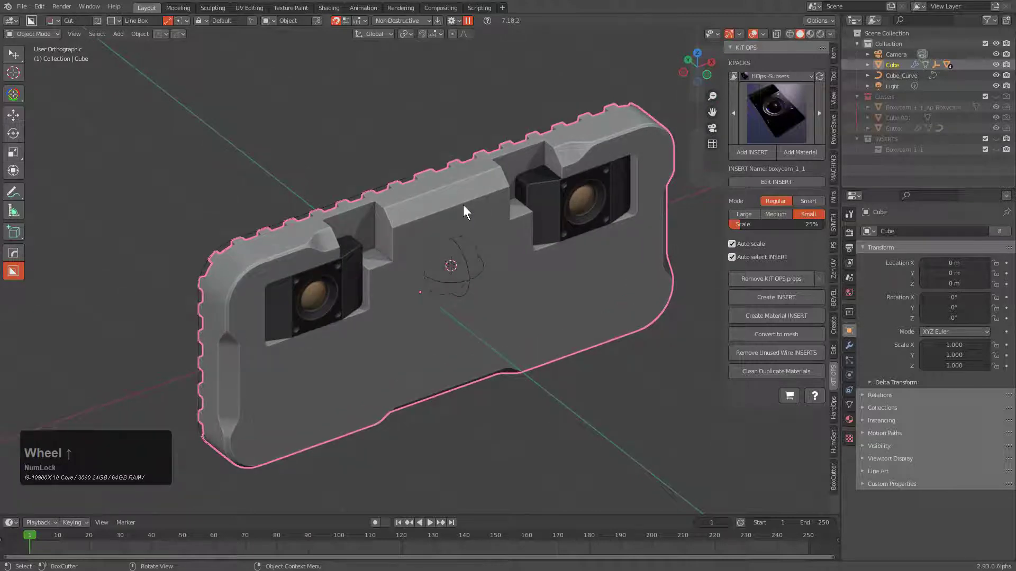